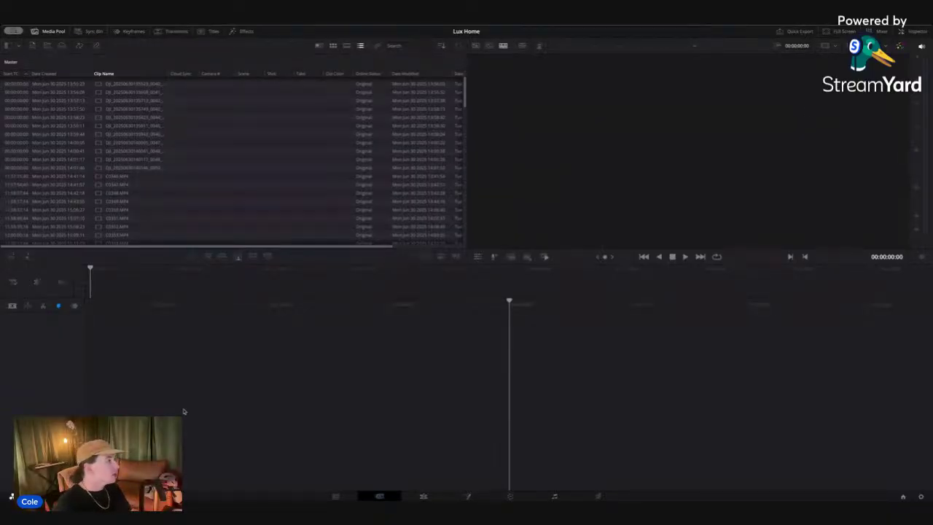
- Select all the drone and camera clips in the media pool and place them in a new timeline
scroll(158, 117, up, 2)
click(157, 108)
scroll(175, 153, down, 15)
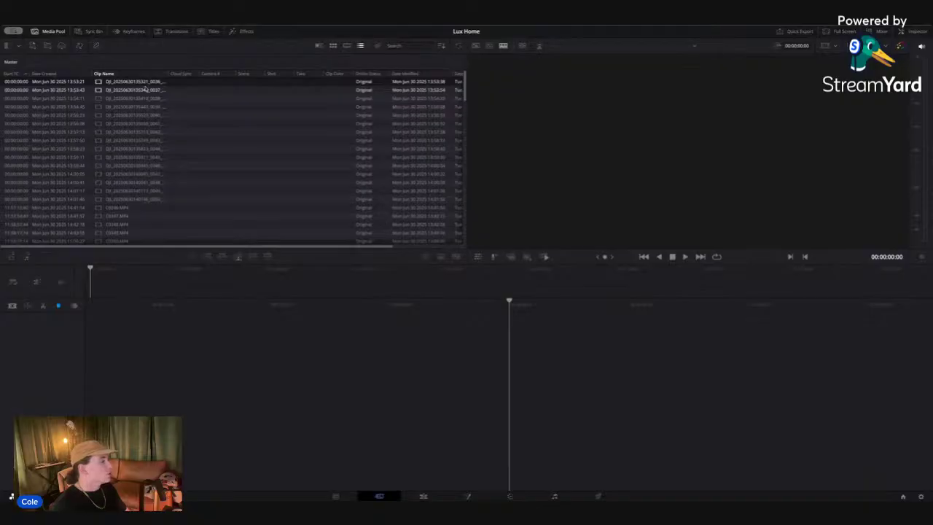
click(150, 238)
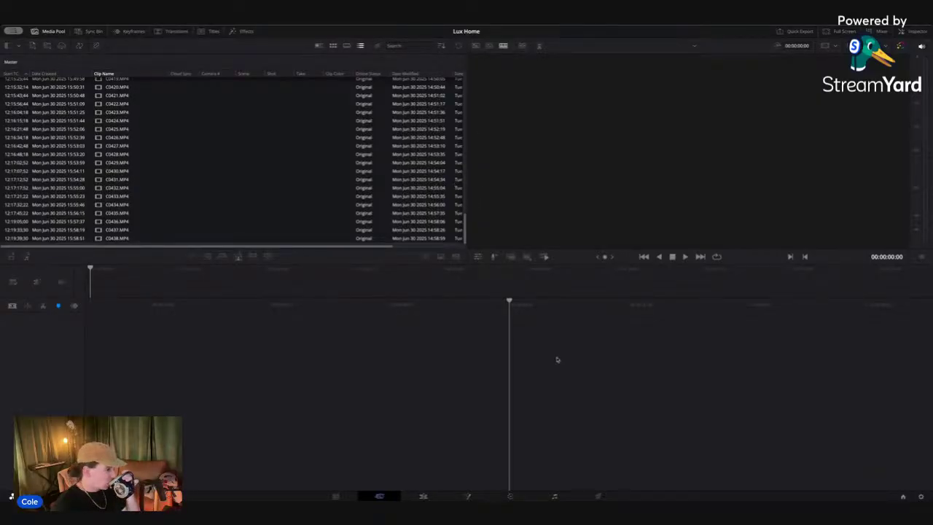
scroll(327, 223, up, 15)
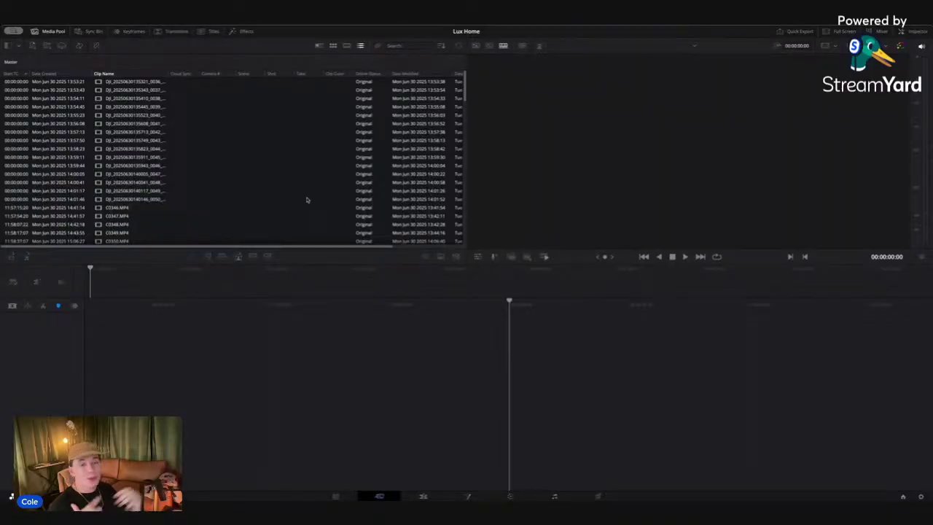
drag(150, 139, 331, 339)
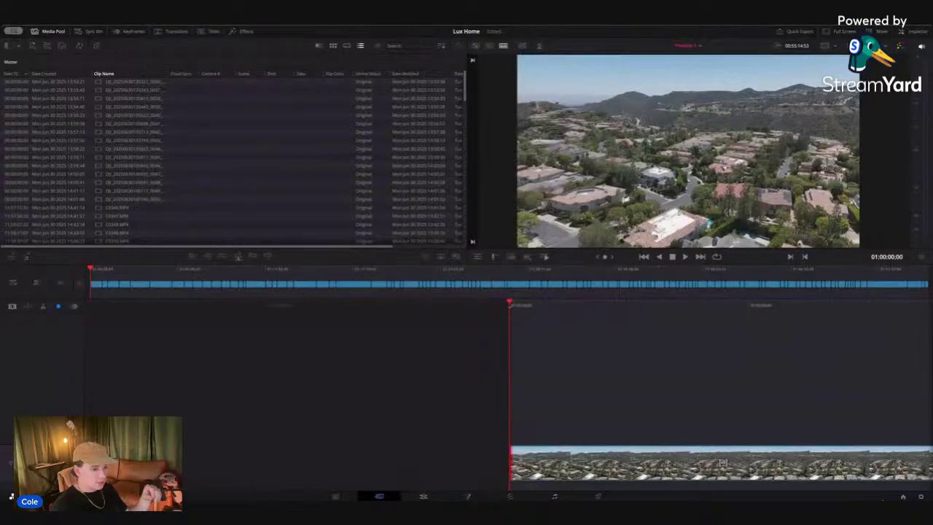
- Open the new timeline on the Edit page with its full length in view
drag(881, 501, 882, 468)
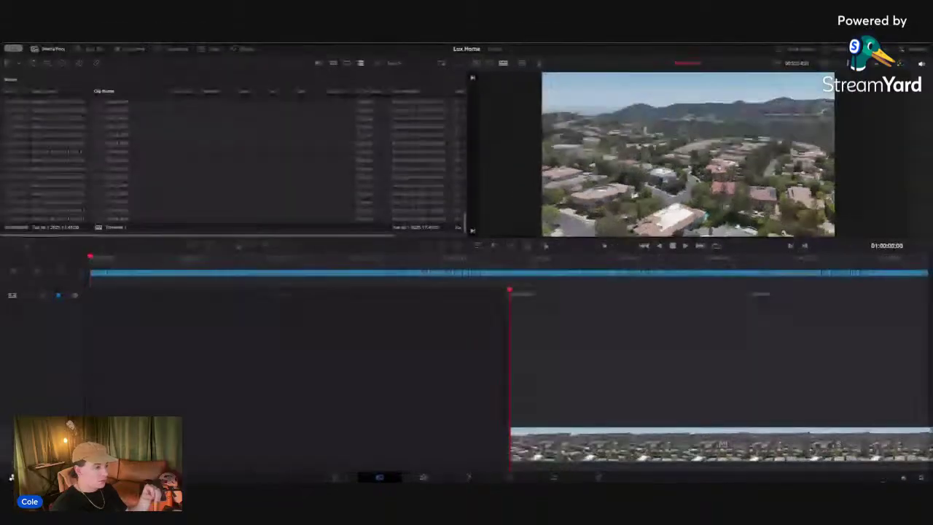
click(425, 479)
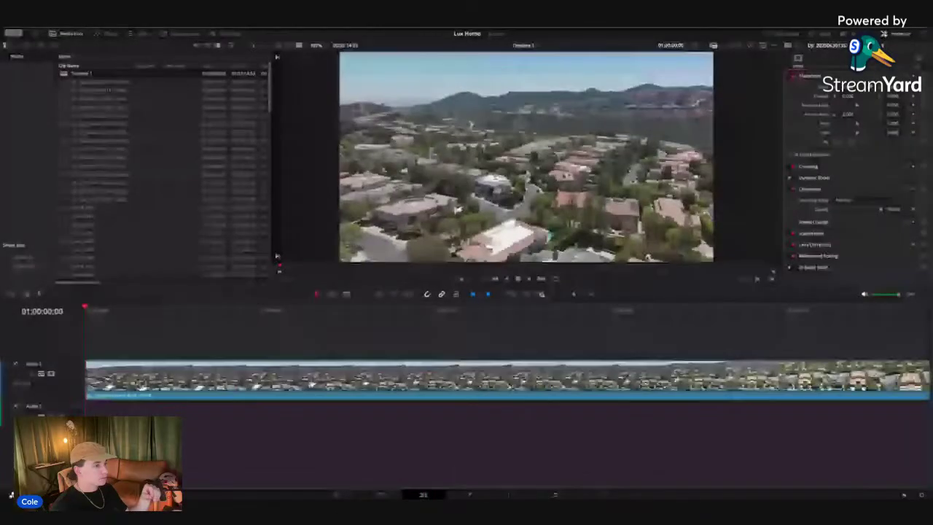
drag(151, 314, 32, 315)
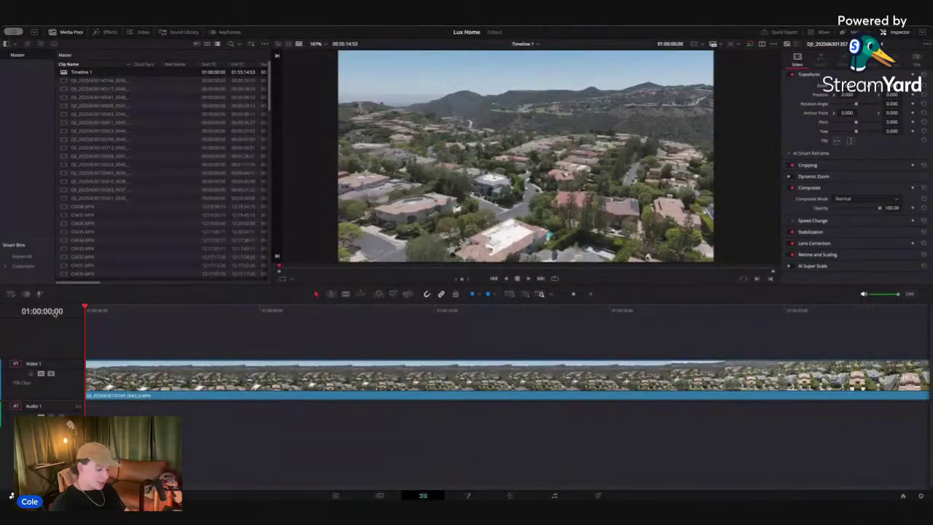
key(super+minus)
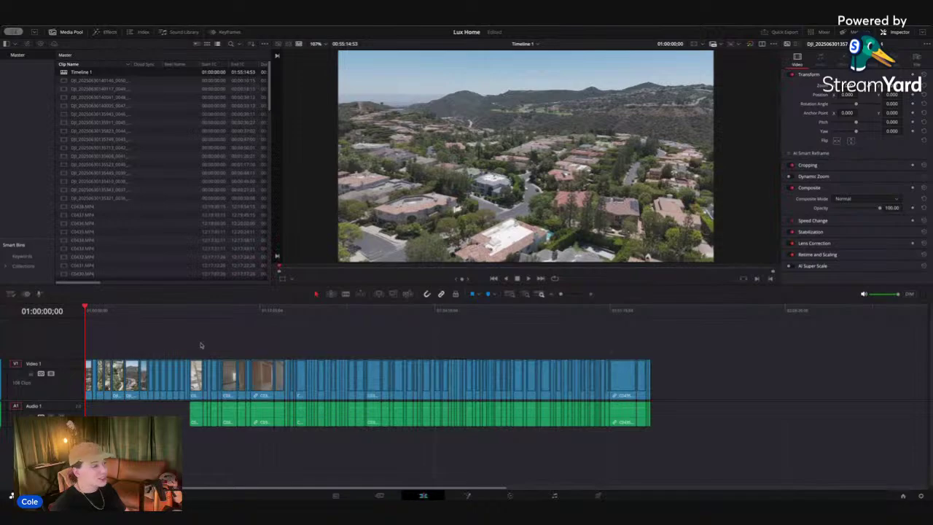
- Delete the audio of all the camera clips from Audio 1 while keeping their video
click(430, 312)
drag(430, 312, 643, 319)
drag(679, 431, 174, 415)
click(203, 416)
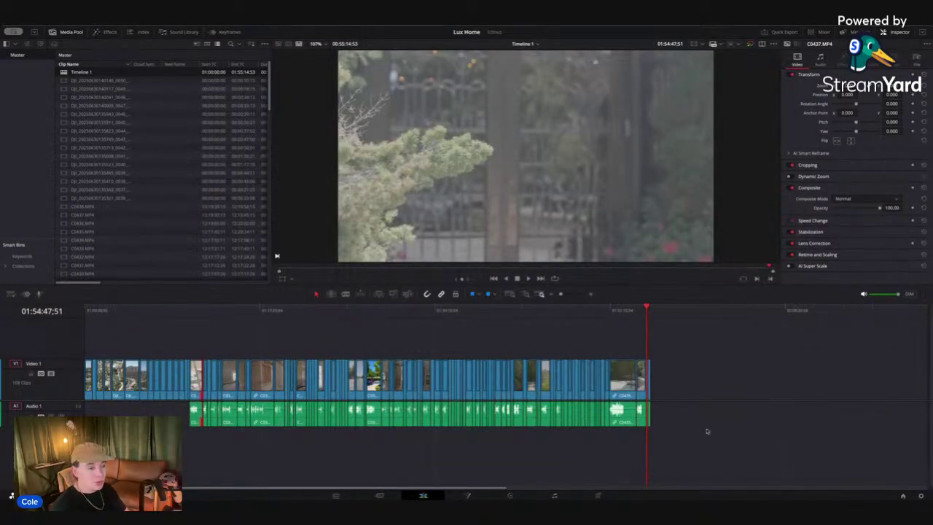
drag(701, 434, 182, 415)
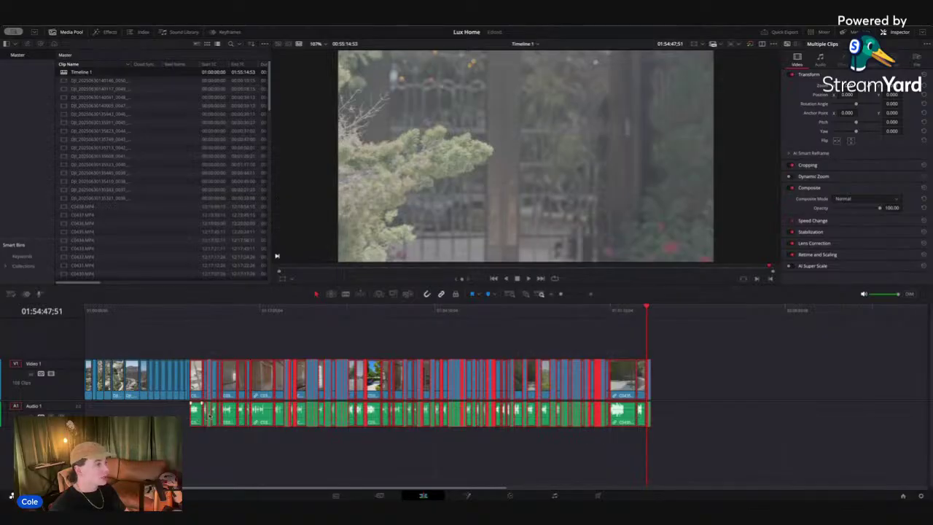
click(244, 445)
drag(741, 454, 153, 406)
key(Delete)
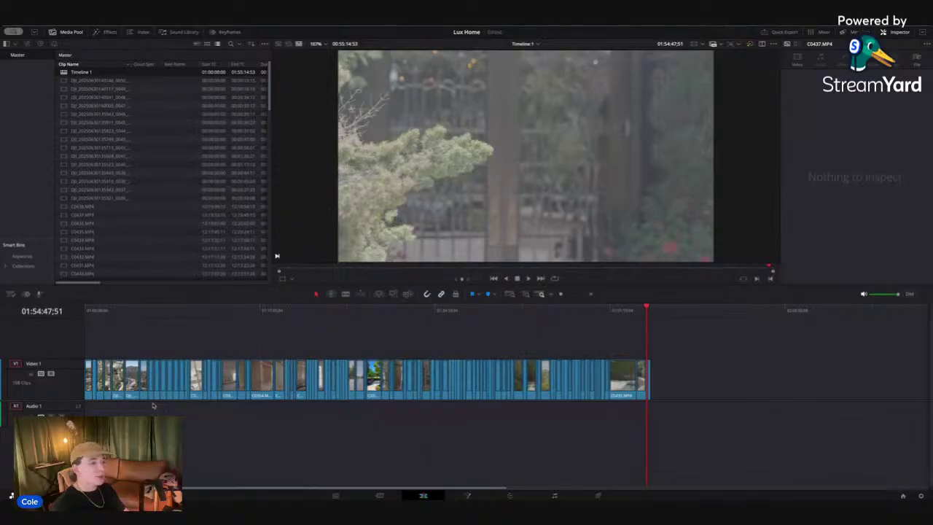
- Trim the opening drone clip to the approach toward the pink-roofed house, ending at 01:00:34;24, and delete the footage before and after it
key(Home)
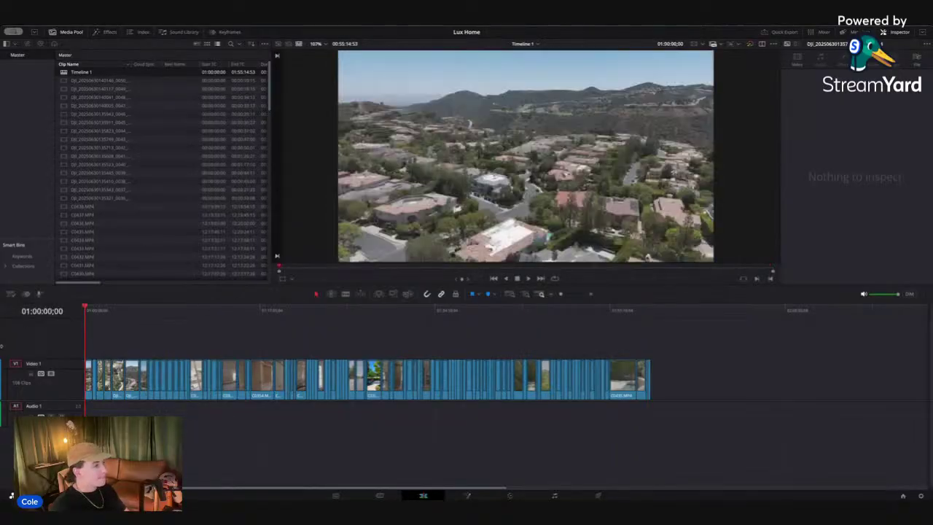
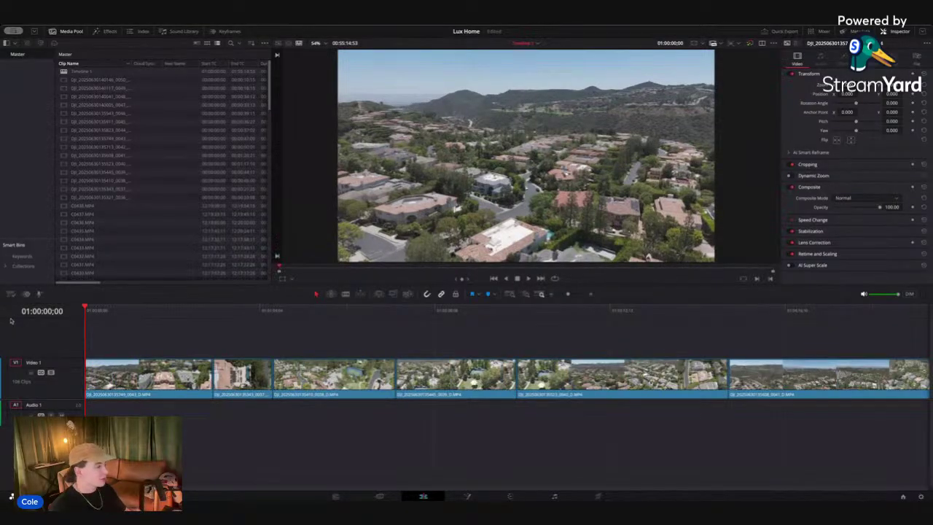
key(ctrl+equal)
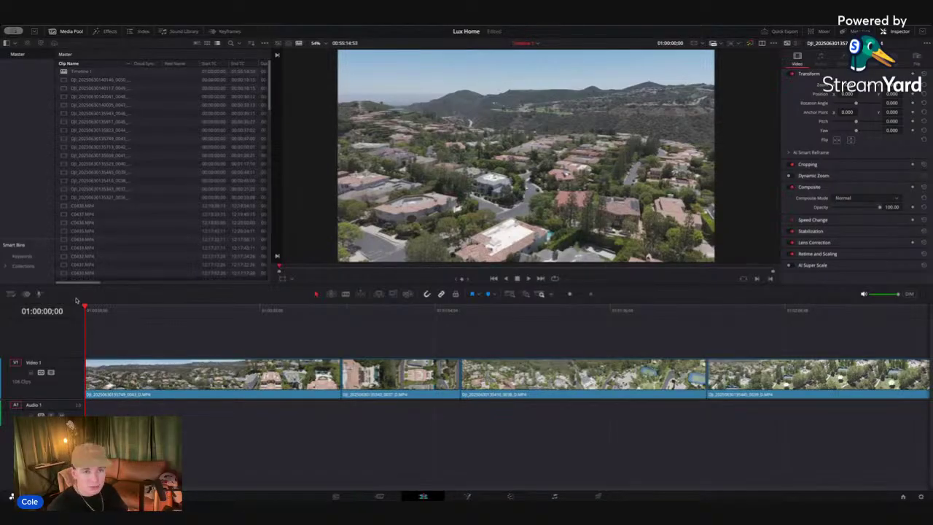
drag(85, 309, 209, 314)
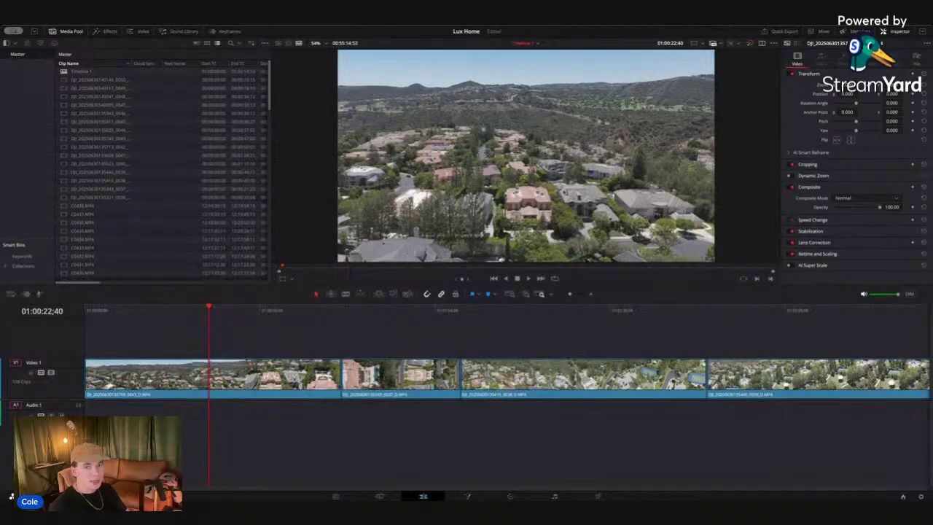
drag(91, 311, 273, 314)
key(ctrl+b)
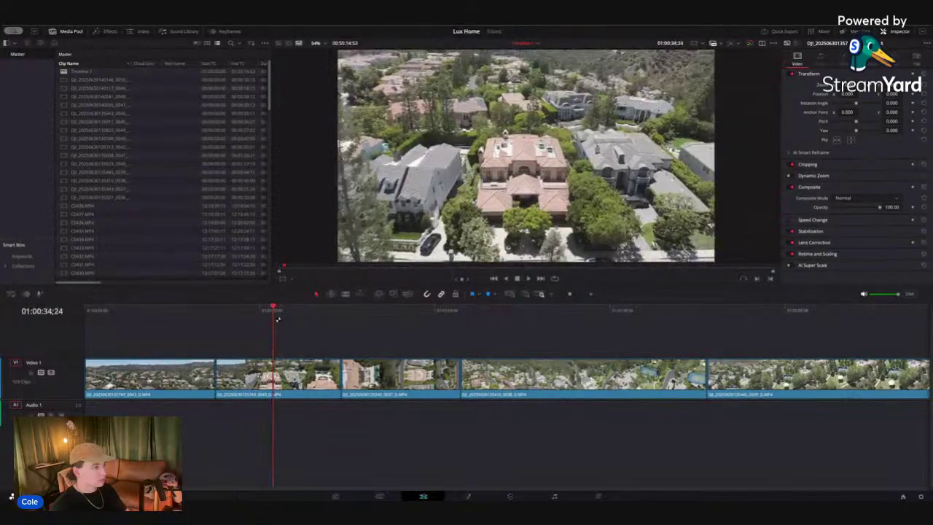
key(ctrl+b)
key(BackSpace)
click(136, 374)
key(BackSpace)
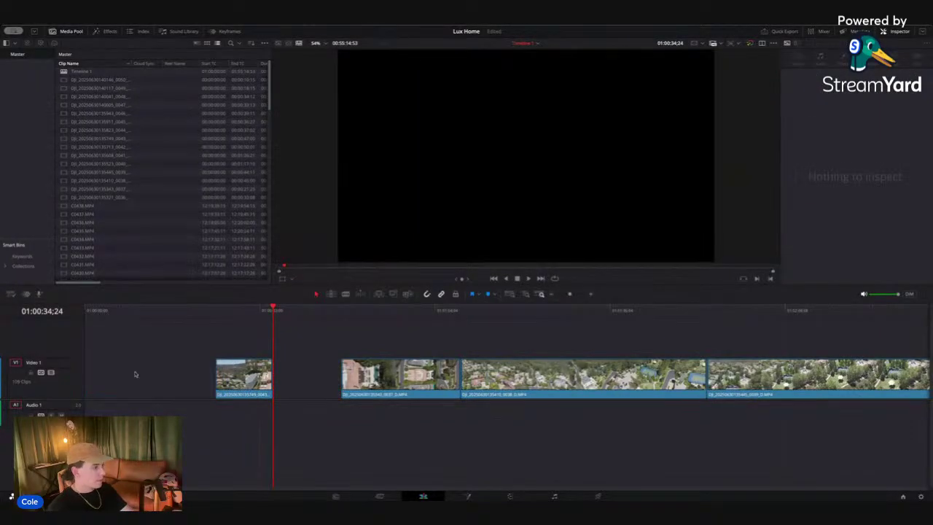
- Close the gaps before and after the trimmed opening drone shot
click(143, 373)
key(BackSpace)
click(183, 365)
key(Delete)
- Cut the second drone clip (0037) down to two short shots of the house, deleting the unused sections and closing the gaps
drag(149, 310, 235, 308)
key(ctrl+b)
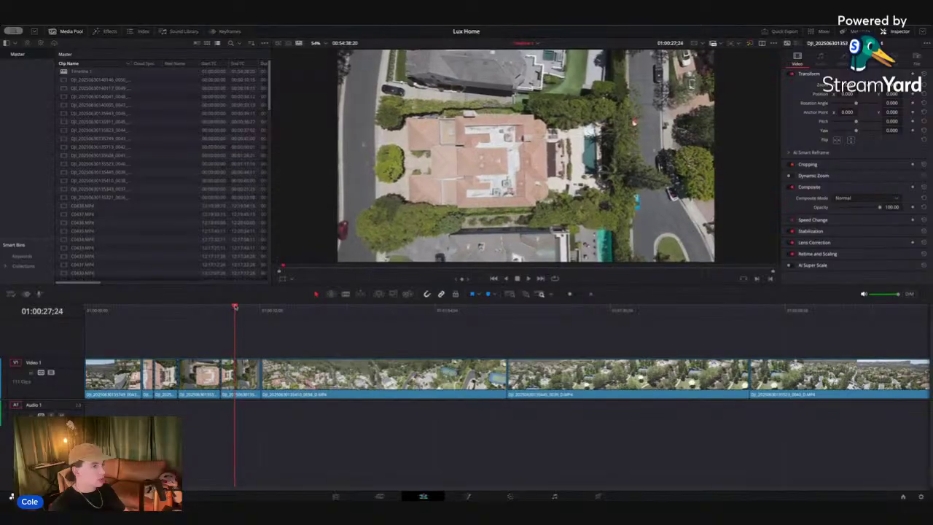
key(BackSpace)
click(191, 377)
key(BackSpace)
click(191, 377)
key(BackSpace)
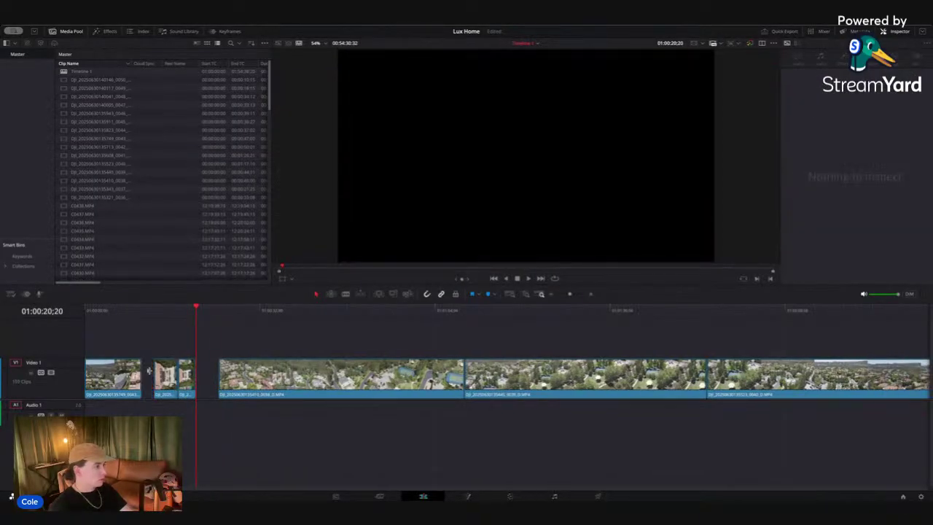
key(BackSpace)
click(196, 375)
key(BackSpace)
- Split drone clip 0038 around the approach to the clubhouse pool, delete the footage before that shot and close the gap
drag(195, 312, 302, 303)
key(ctrl+b)
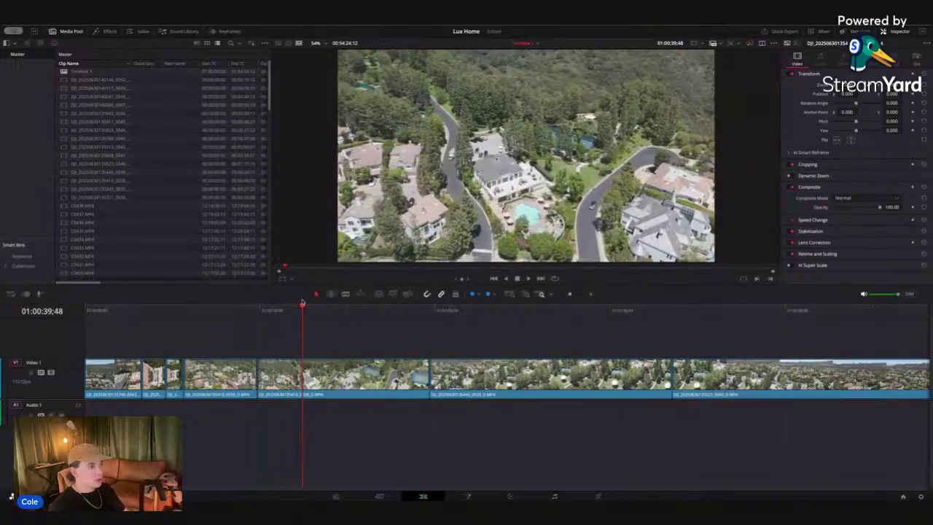
key(ctrl+b)
key(BackSpace)
click(227, 383)
key(BackSpace)
- Cut one more short shot from the rest of clip 0038, deleting the sections before and after it and closing the gaps
drag(228, 309, 343, 310)
key(ctrl+b)
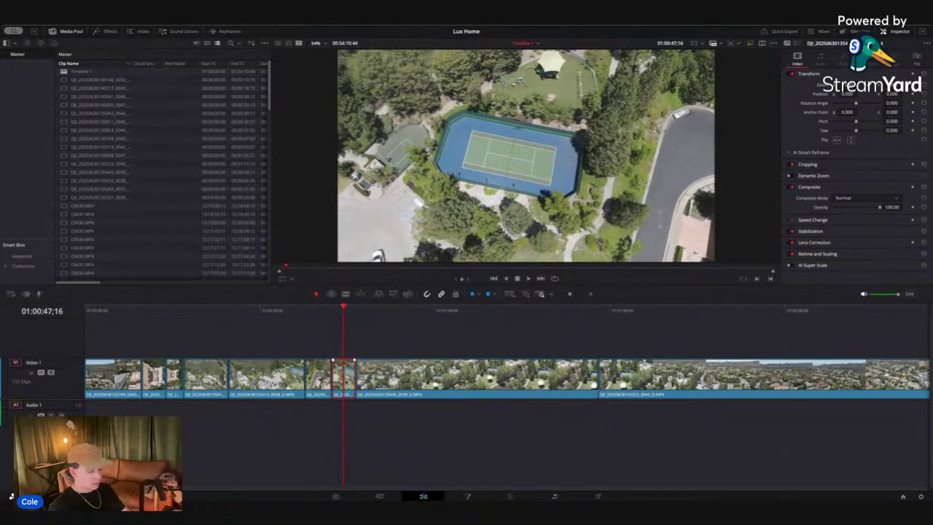
key(BackSpace)
click(295, 376)
key(BackSpace)
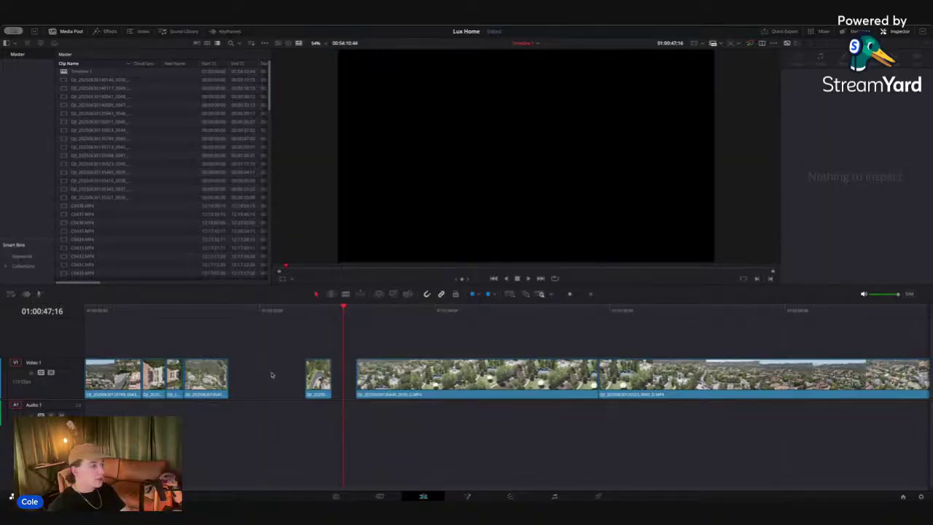
click(271, 374)
key(BackSpace)
click(273, 374)
key(BackSpace)
- Cut a first short shot from drone clip 0039, deleting the unwanted footage before it and closing the gap
drag(261, 310, 354, 308)
key(super+b)
key(super+b)
click(294, 370)
key(BackSpace)
click(292, 366)
key(BackSpace)
- Keep a second short shot of clip 0039 toward the playground, ending at 01:00:50;36, and remove the surrounding footage and gaps
drag(284, 312, 360, 312)
key(ctrl+b)
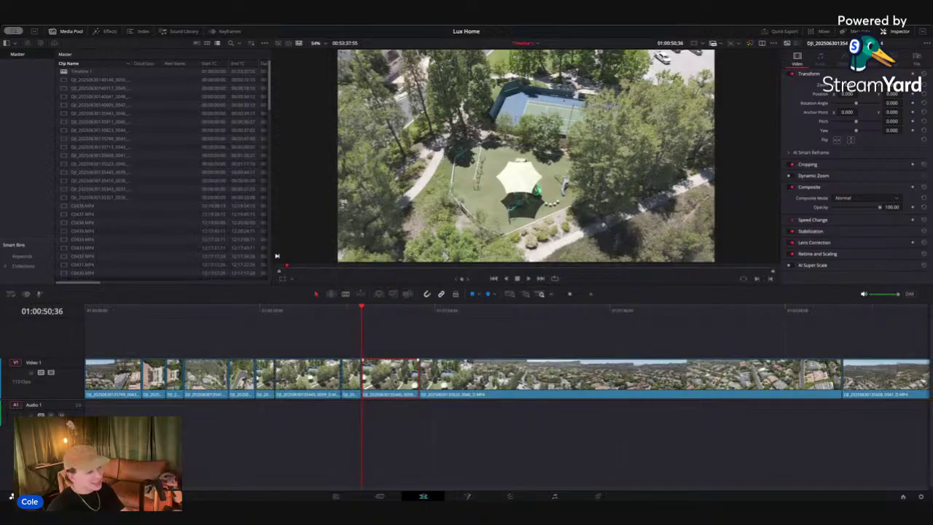
key(BackSpace)
click(305, 372)
key(BackSpace)
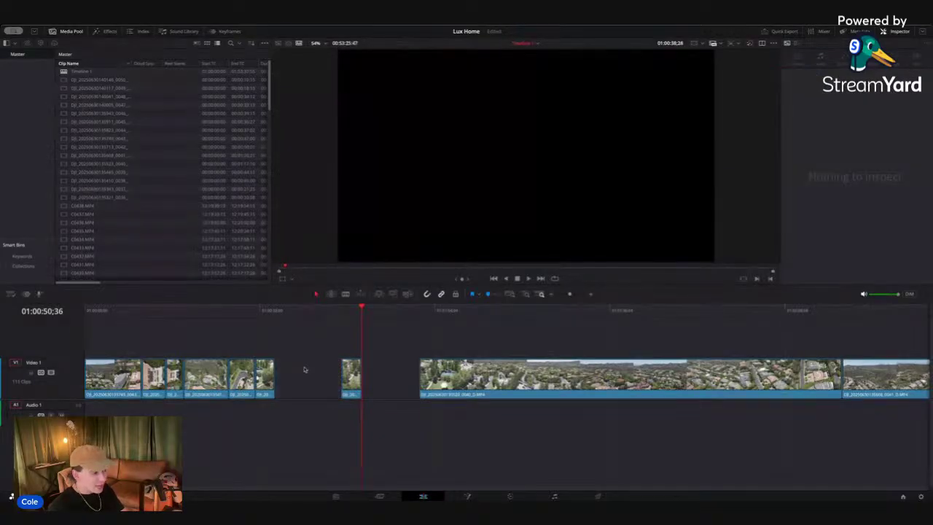
click(305, 370)
key(BackSpace)
click(324, 371)
key(BackSpace)
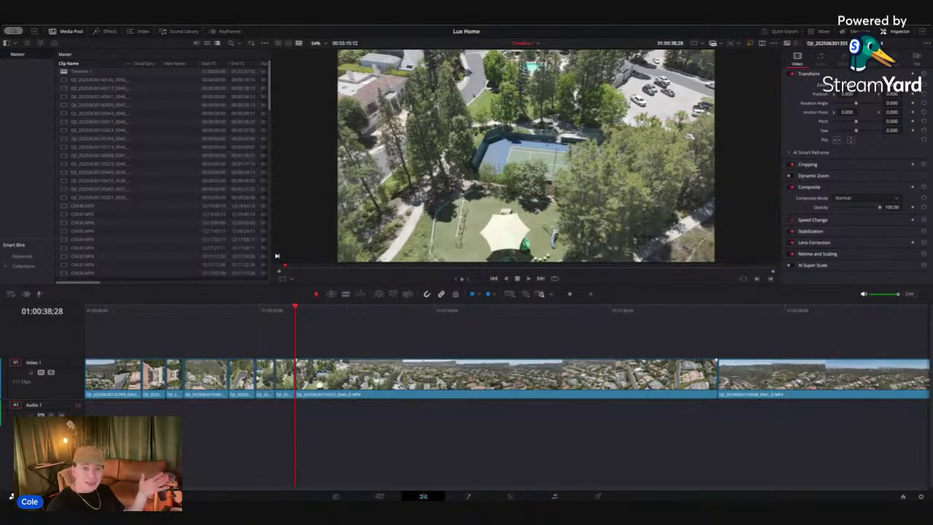
- Cut a short shot near the start of drone clip 0040, deleting the footage before it and closing the gap
drag(314, 314, 425, 307)
key(super+b)
key(super+b)
click(352, 376)
key(BackSpace)
click(352, 376)
key(BackSpace)
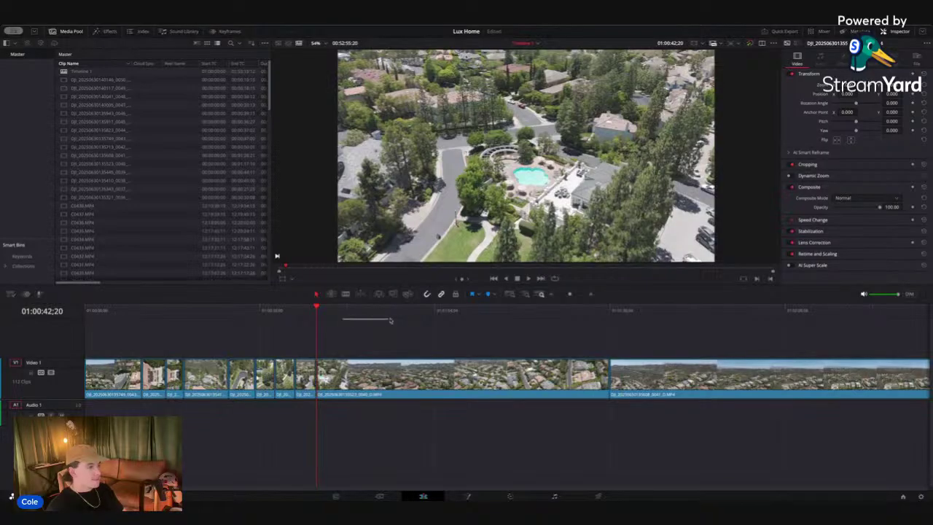
- Keep a longer neighborhood shot from the rest of clip 0040, ending at 01:01:25;00, and remove the footage around it and the gaps
drag(380, 321, 551, 333)
key(super+b)
key(ctrl+b)
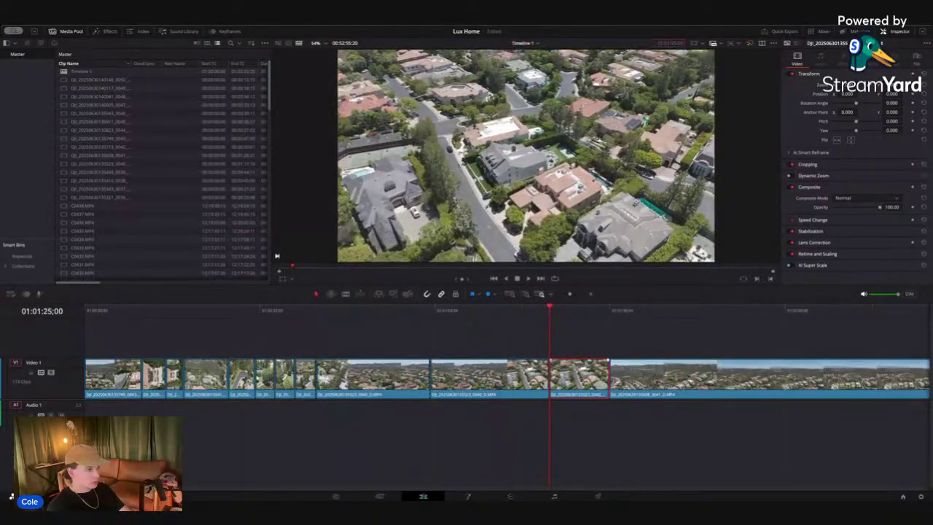
key(BackSpace)
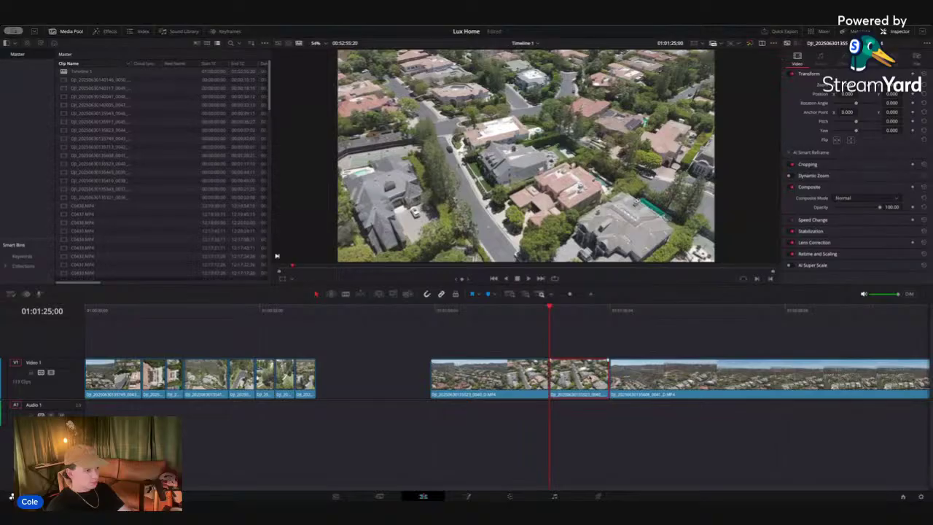
key(BackSpace)
click(588, 379)
key(BackSpace)
click(375, 370)
key(BackSpace)
- Split drone clip 0041 around its first usable shot, delete an unwanted section and close the gap
drag(441, 301, 659, 341)
key(ctrl+b)
key(ctrl+b)
click(583, 384)
key(BackSpace)
click(566, 383)
key(BackSpace)
- Split the remainder of clip 0041 around another shot and remove the unwanted section
drag(484, 324, 608, 319)
key(ctrl+b)
key(ctrl+b)
key(Delete)
- Trim the last part of clip 0041 to a shot ending at 01:01:38;52, close the gap before it and move clip 0042 against it
drag(521, 321, 626, 308)
key(ctrl+b)
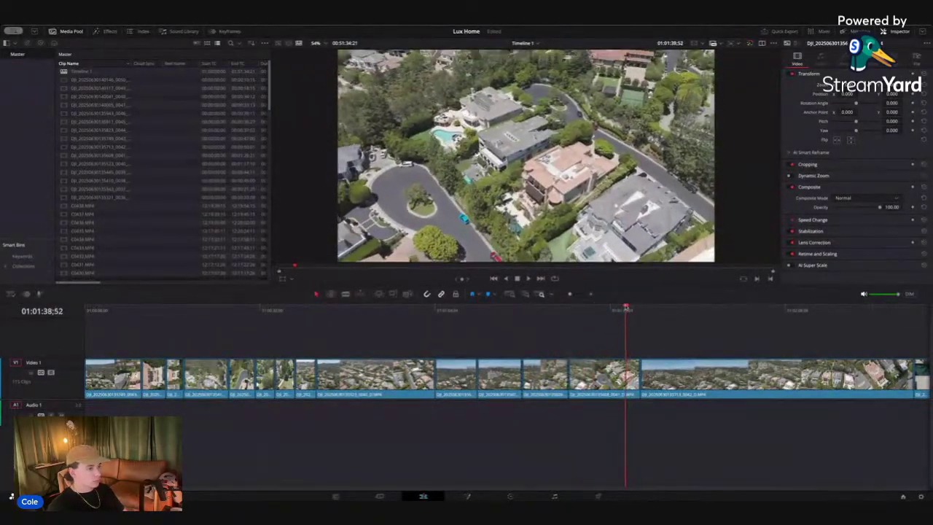
key(BackSpace)
click(543, 376)
key(BackSpace)
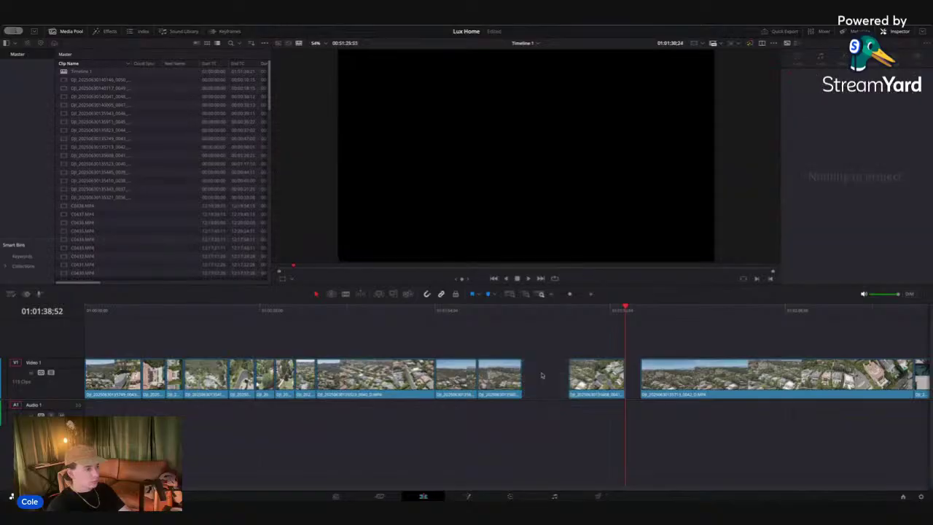
click(544, 376)
key(BackSpace)
click(632, 380)
drag(632, 380, 617, 380)
- Trim drone clip 0042 to the approach to the house, ending at 01:02:11;36, deleting the footage on both sides and closing the gaps
drag(594, 308, 804, 311)
key(ctrl+b)
key(ctrl+b)
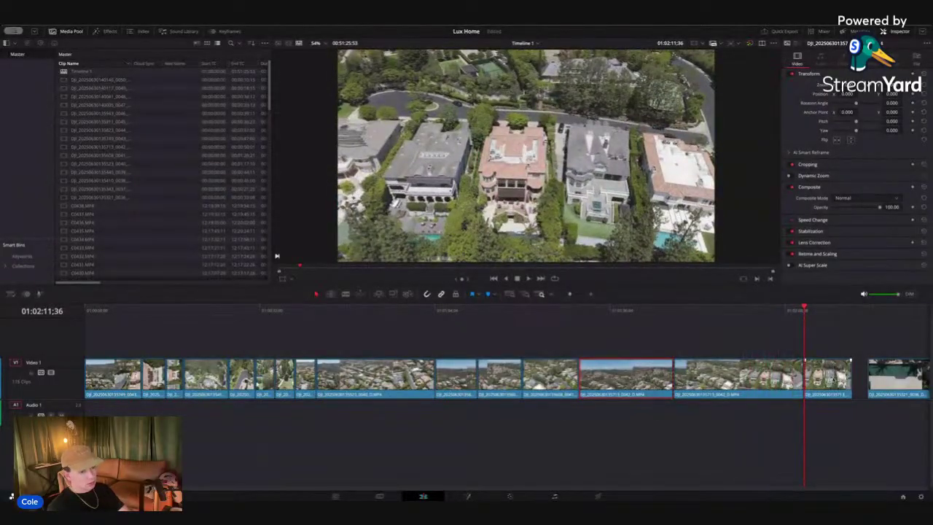
click(828, 377)
key(BackSpace)
click(605, 377)
key(BackSpace)
click(604, 376)
key(BackSpace)
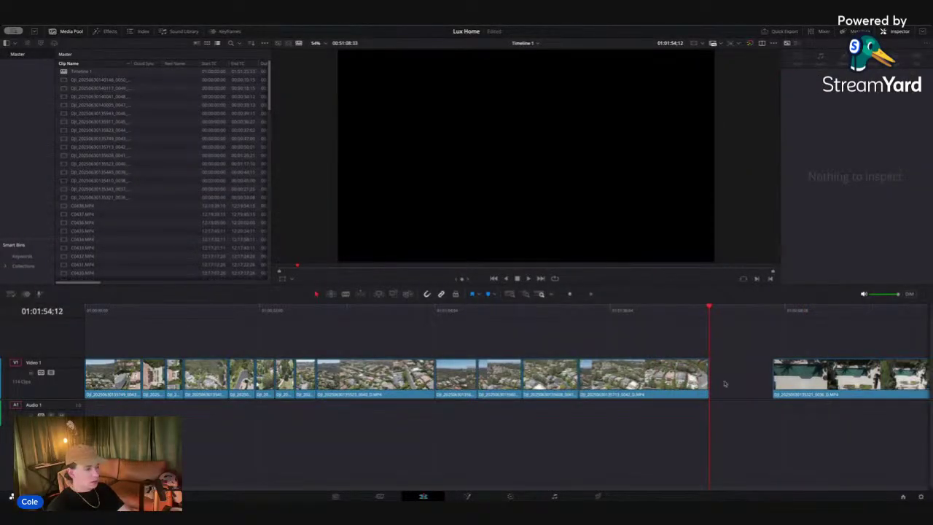
click(732, 373)
key(Delete)
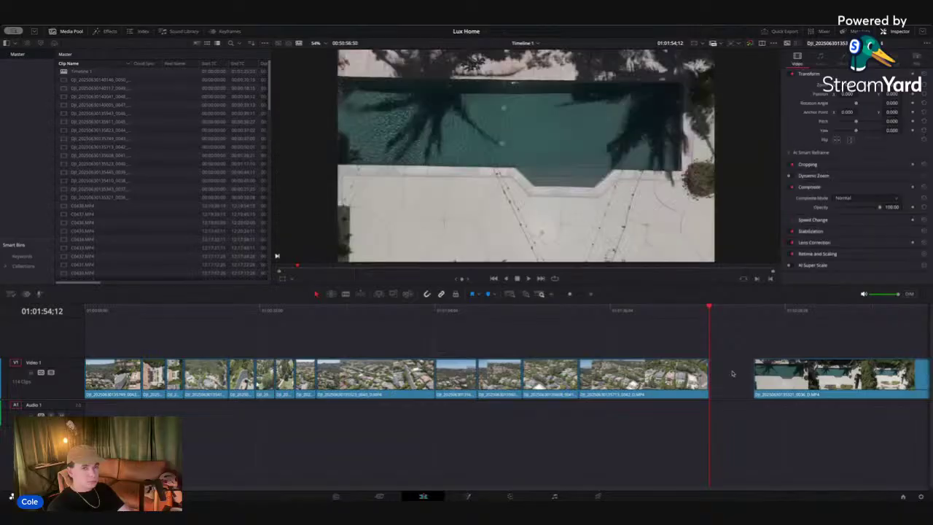
- Split overhead pool drone clip 0036 at several points up to 01:02:25;48 and delete the footage after the last cut
scroll(714, 360, right, 6)
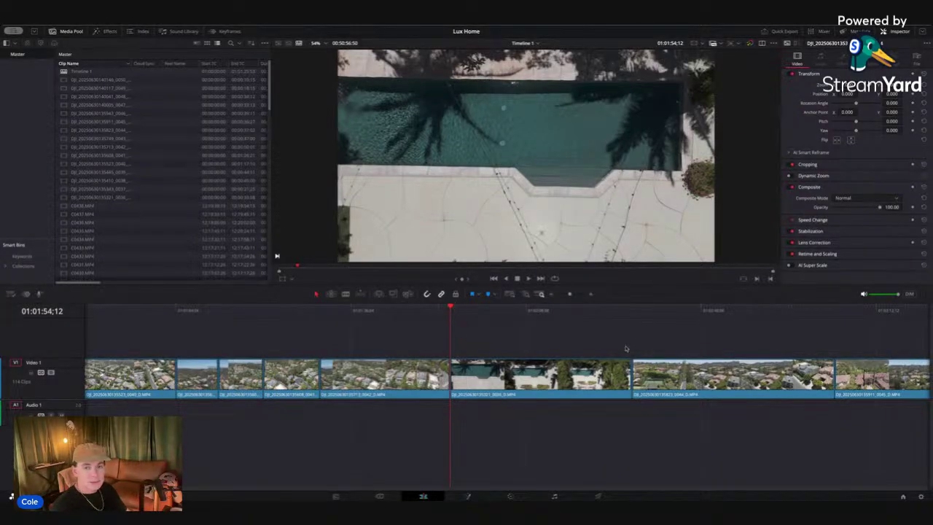
drag(461, 309, 554, 310)
key(ctrl+b)
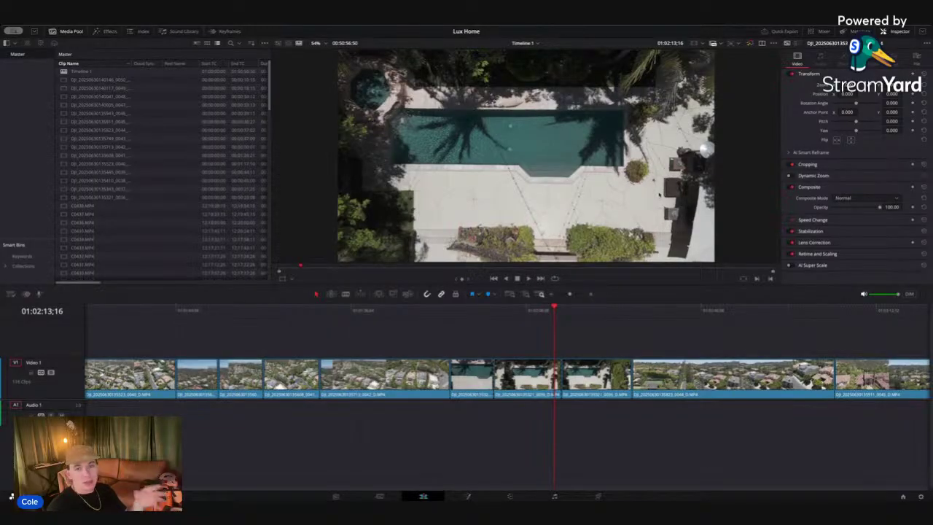
drag(558, 313, 623, 310)
key(ctrl+b)
key(Delete)
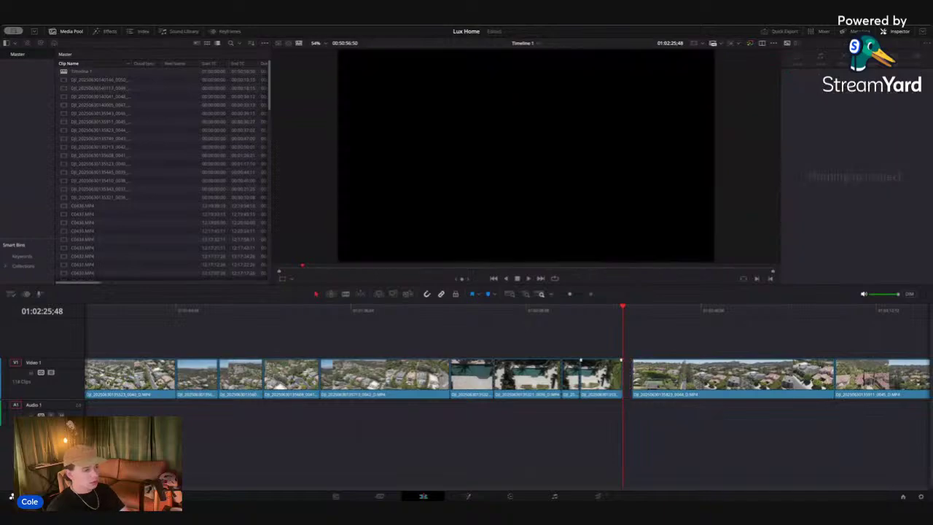
- Delete the earlier sections of clip 0036, close the gap before its last shot and move clip 0044 against it
click(570, 375)
key(BackSpace)
click(521, 375)
key(BackSpace)
click(481, 376)
key(BackSpace)
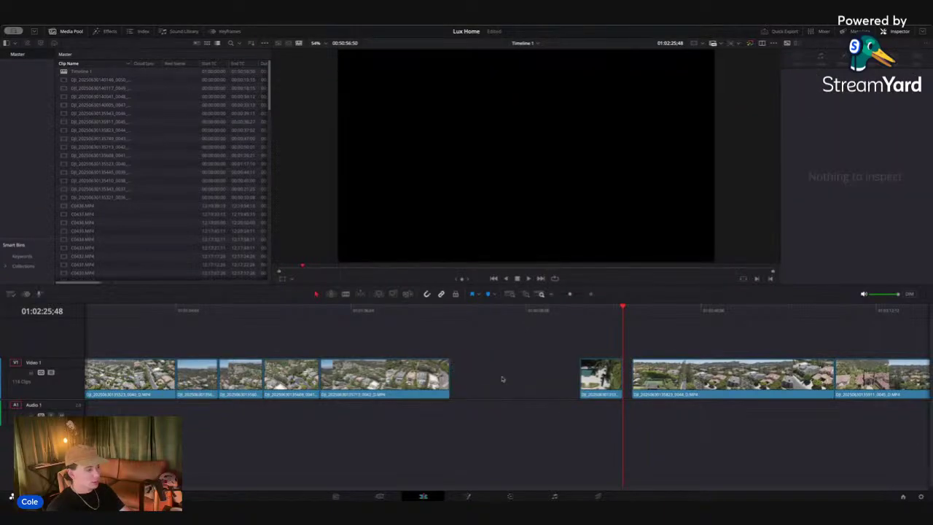
click(502, 379)
key(BackSpace)
drag(540, 393, 530, 394)
- Trim drone clip 0044 to one house shot ending at 01:02:10;28, close the gap before it and move clip 0045 against it
drag(494, 310, 678, 306)
key(ctrl+b)
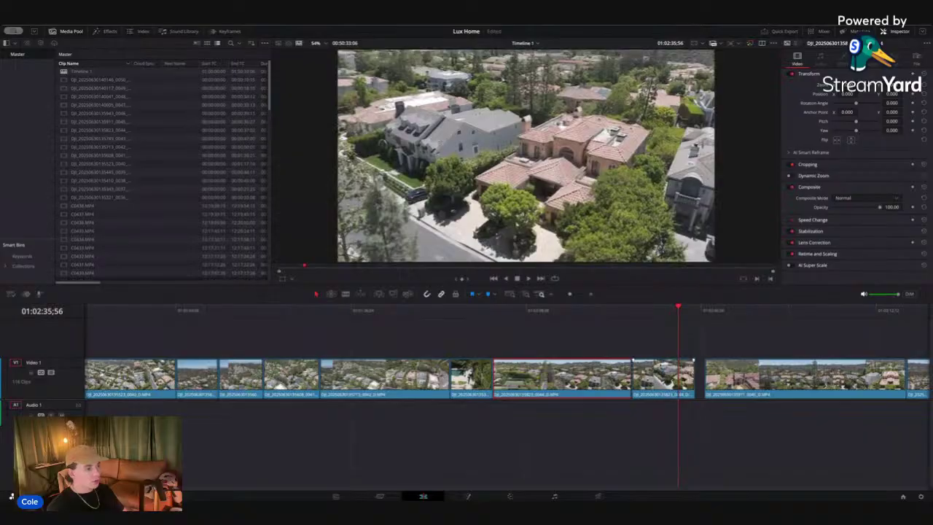
key(BackSpace)
click(580, 380)
key(BackSpace)
click(579, 380)
key(BackSpace)
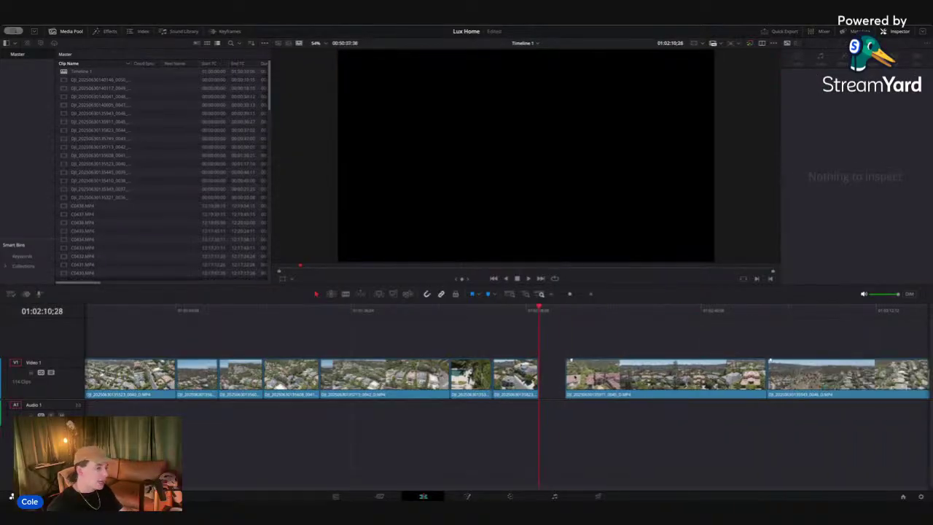
drag(599, 387, 572, 387)
- Trim drone clip 0045 to its closing house shot ending at 01:02:16;20, close the gap and move clip 0046 against it
drag(539, 306, 727, 304)
key(ctrl+b)
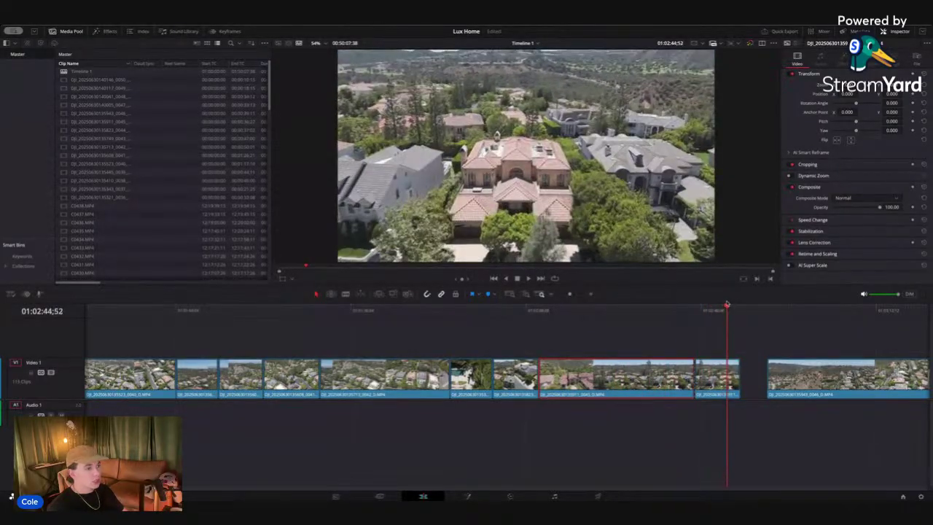
key(BackSpace)
click(603, 378)
key(BackSpace)
click(603, 379)
key(BackSpace)
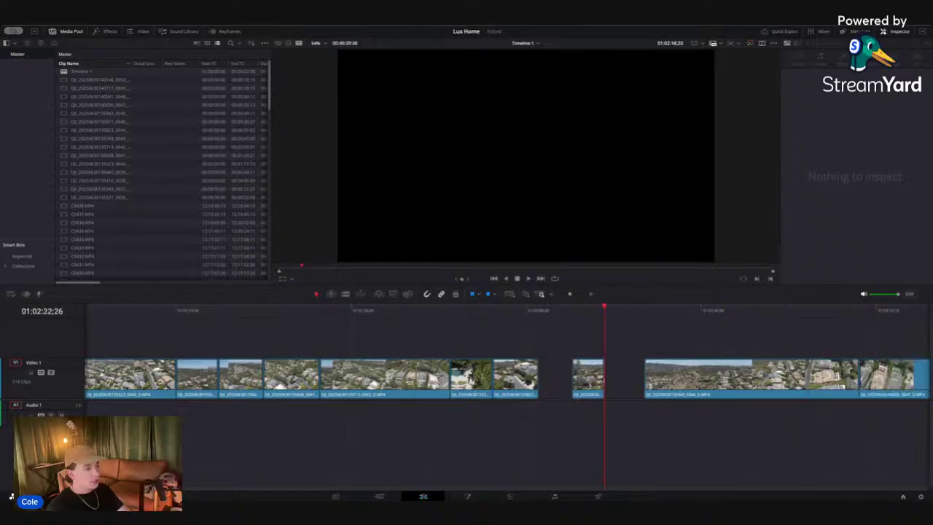
drag(630, 377, 599, 380)
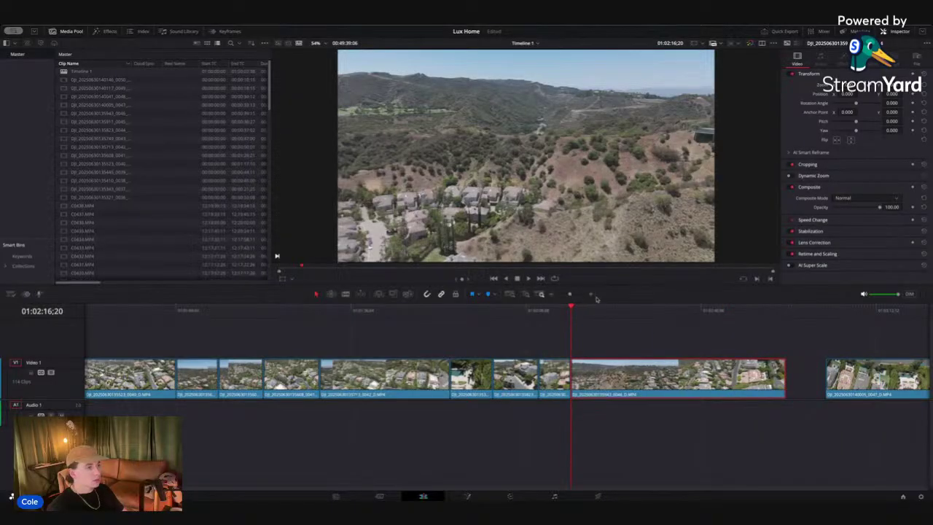
- Split drone clip 0046 on both sides of its usable shot and delete the footage after that shot
drag(570, 311, 676, 345)
key(ctrl+b)
drag(676, 309, 751, 309)
key(ctrl+b)
click(769, 382)
key(BackSpace)
- Delete the opening section of clip 0046 and close the gaps before and after the kept shot, which ends at 01:02:30;04
click(619, 379)
key(BackSpace)
click(611, 378)
key(BackSpace)
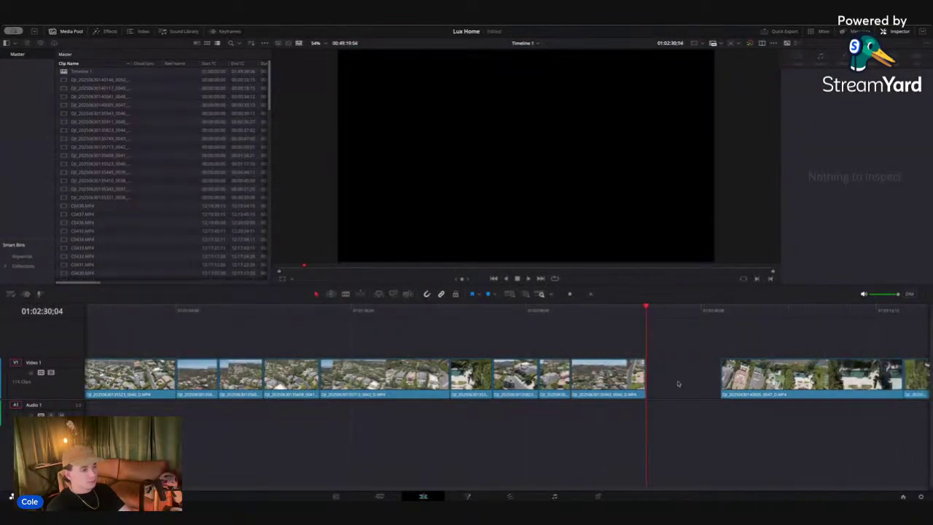
click(670, 382)
key(BackSpace)
- Trim drone clip 0047 to the overhead pool shot ending at 01:02:33;56, close the gap and move clip 0048 against it
scroll(687, 378, right, 2)
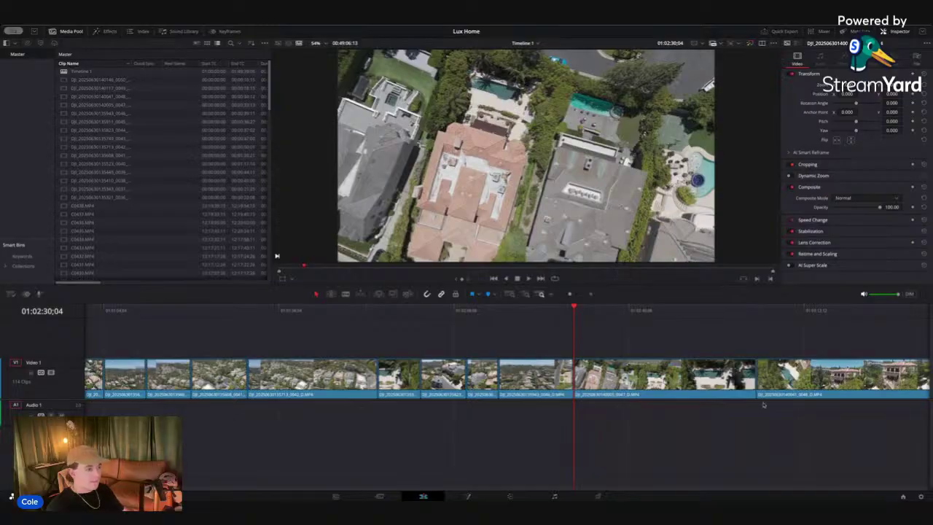
drag(582, 310, 727, 317)
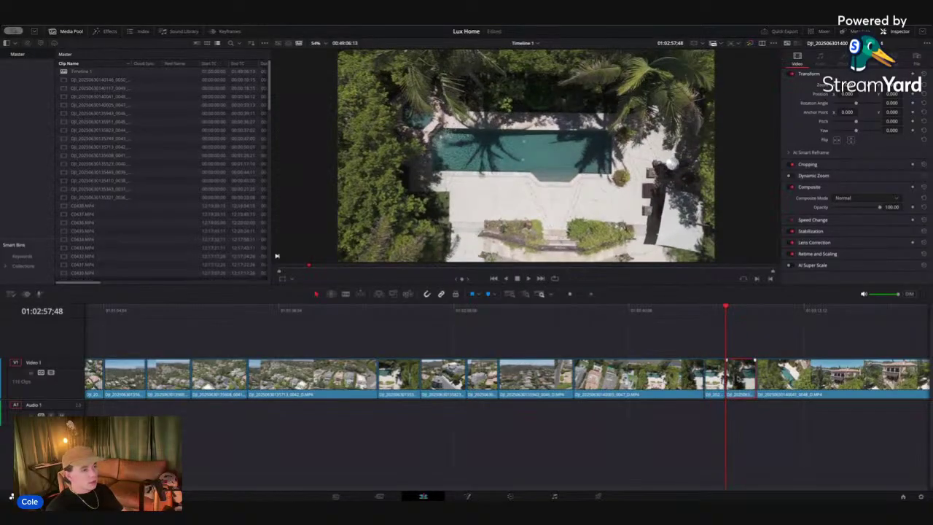
key(BackSpace)
click(655, 378)
key(BackSpace)
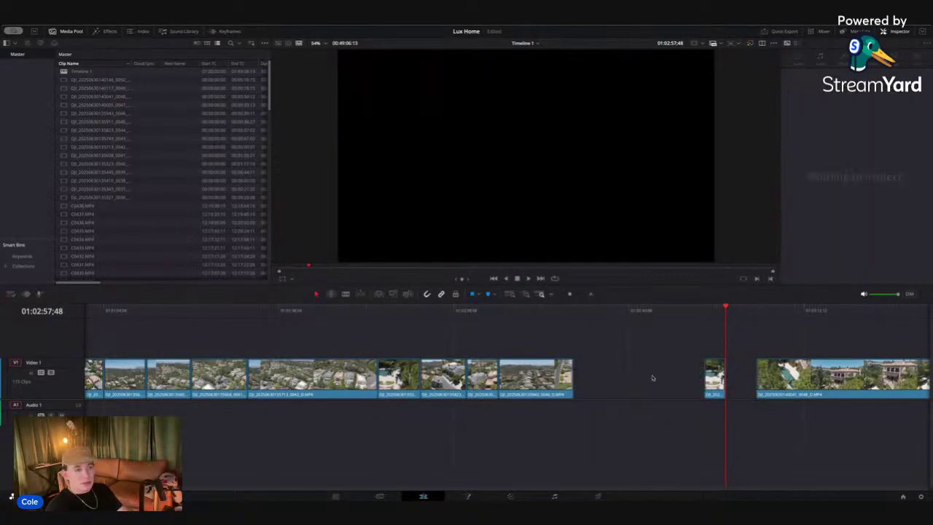
click(633, 372)
key(BackSpace)
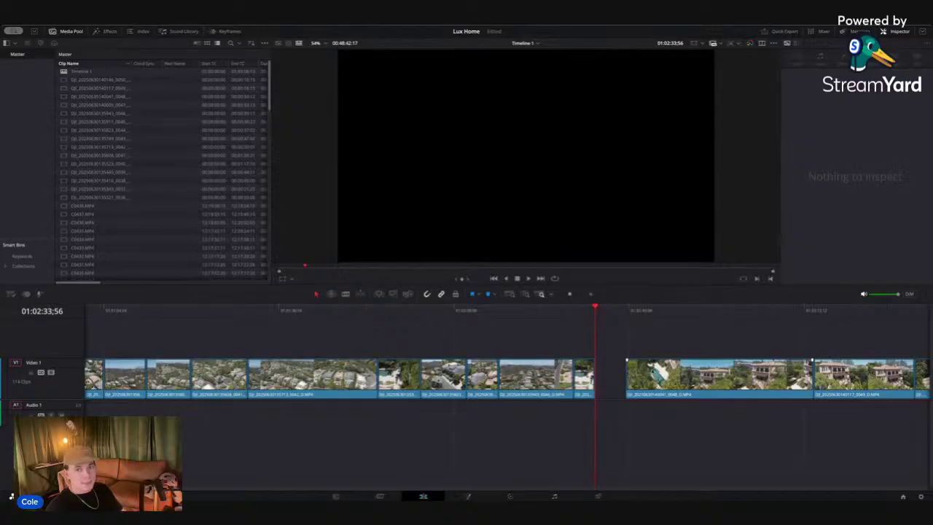
drag(658, 382, 628, 384)
- Trim drone clip 0048 to a short shot of the rear facade ending at 01:02:38;08, closing the gaps on both sides
click(602, 307)
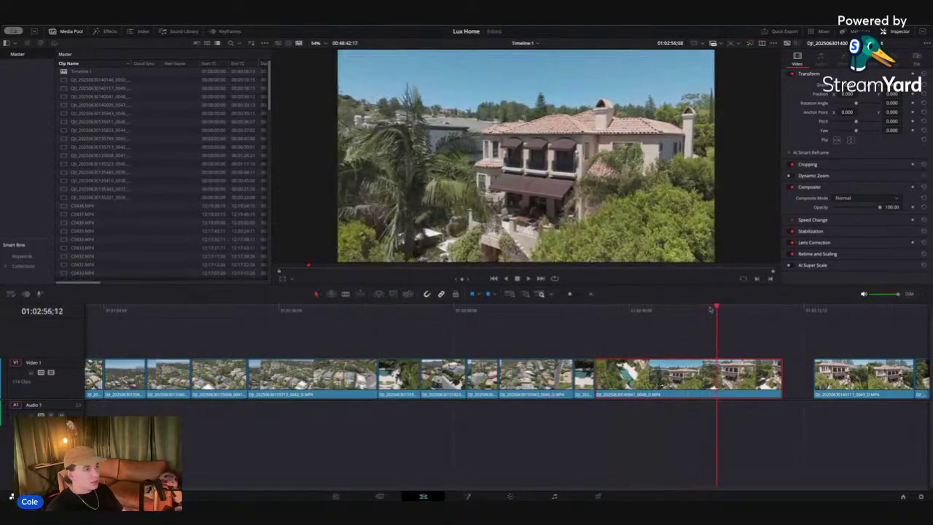
drag(746, 307, 736, 313)
key(ctrl+b)
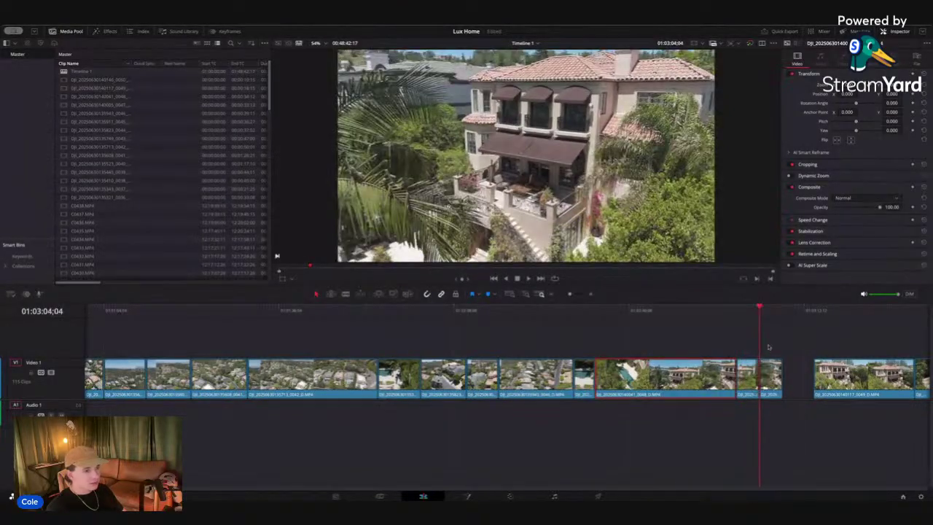
key(BackSpace)
click(641, 377)
key(BackSpace)
click(641, 377)
key(BackSpace)
click(638, 379)
key(BackSpace)
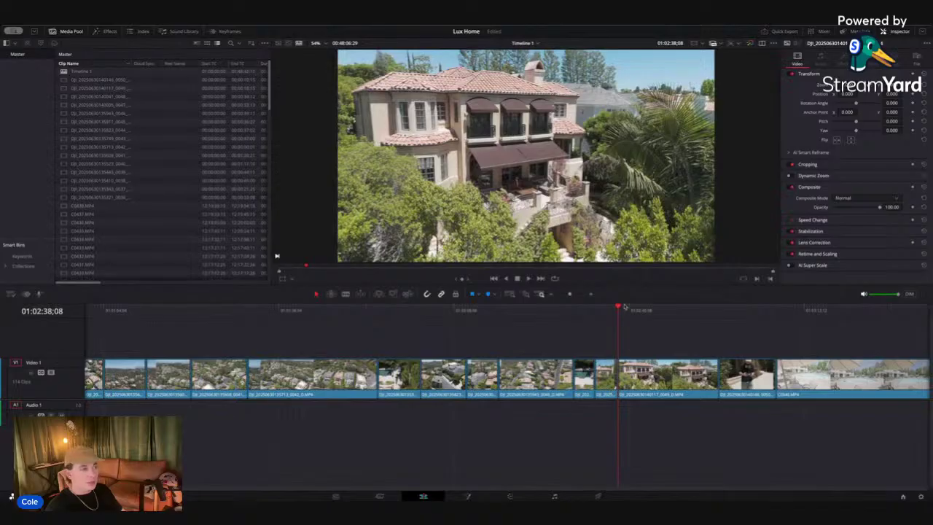
- Trim drone clip 0049 to a short shot of the rear facade, close the gap and move clip 0050 against it
drag(618, 309, 698, 311)
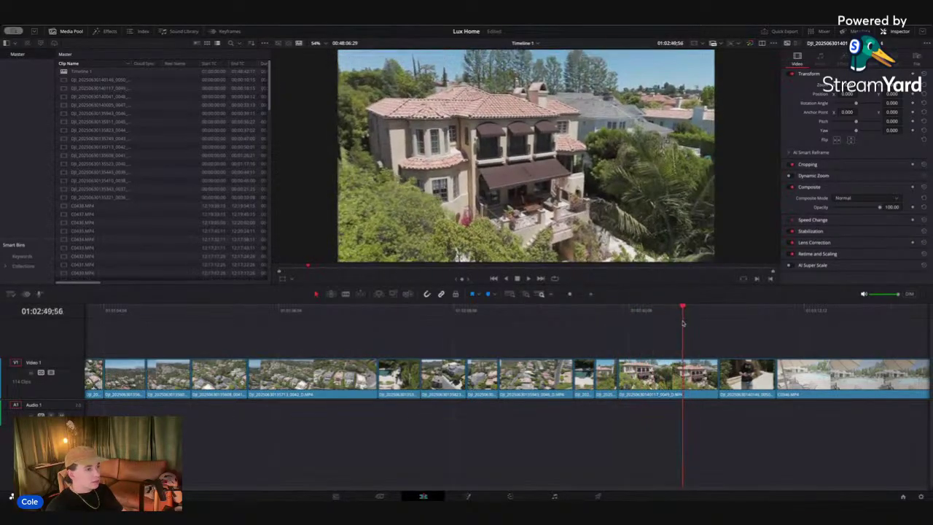
key(space)
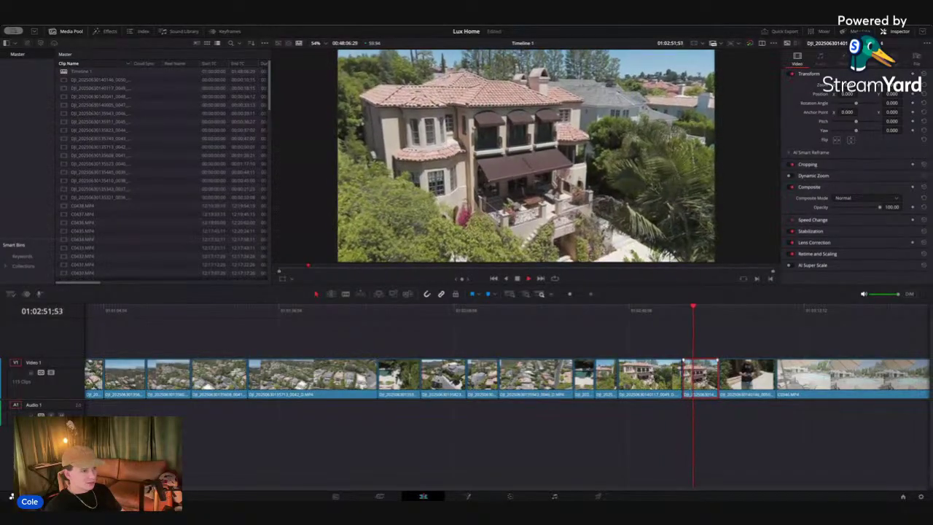
key(BackSpace)
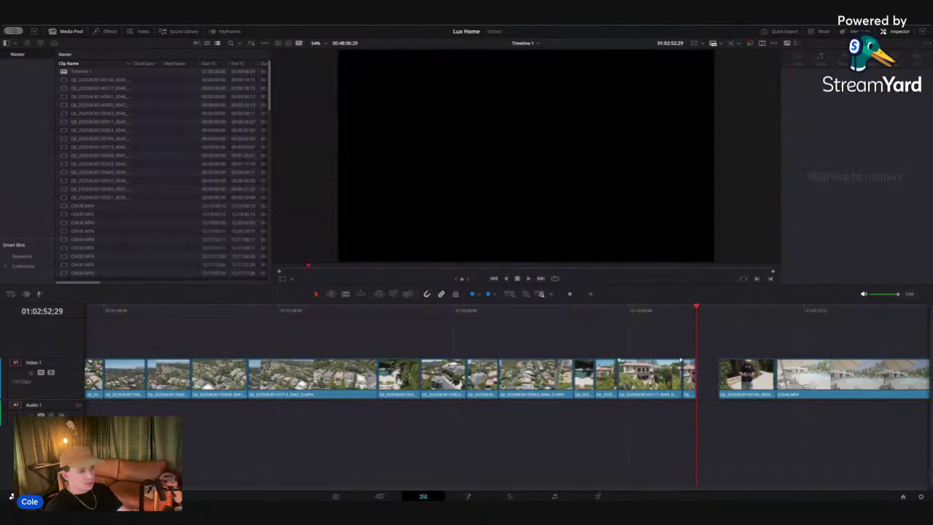
click(657, 374)
key(BackSpace)
click(642, 374)
key(BackSpace)
drag(674, 376, 652, 375)
- Remove drone clip 0050 showing the camera operator and move C0346 against the last drone shot
drag(631, 308, 664, 314)
scroll(656, 375, right, 5)
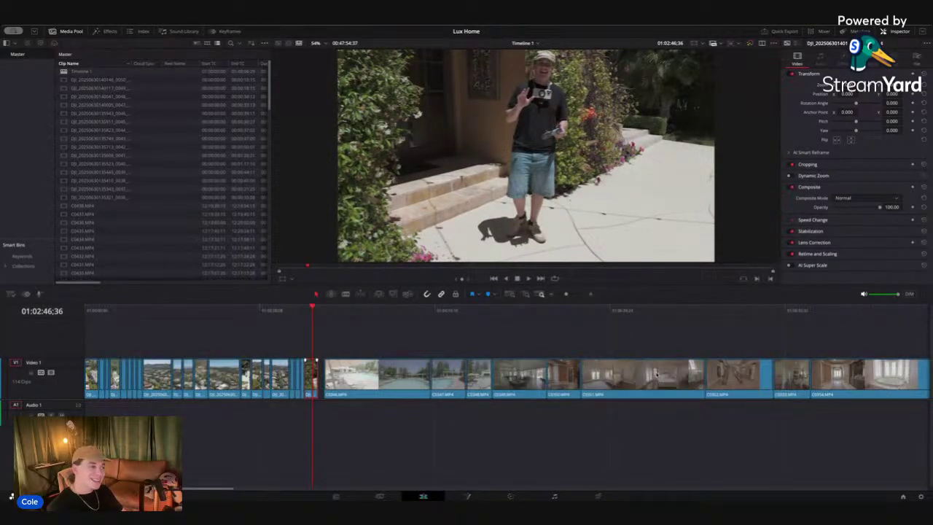
scroll(656, 374, down, 3)
drag(196, 383, 306, 384)
scroll(306, 384, left, 12)
scroll(309, 383, left, 12)
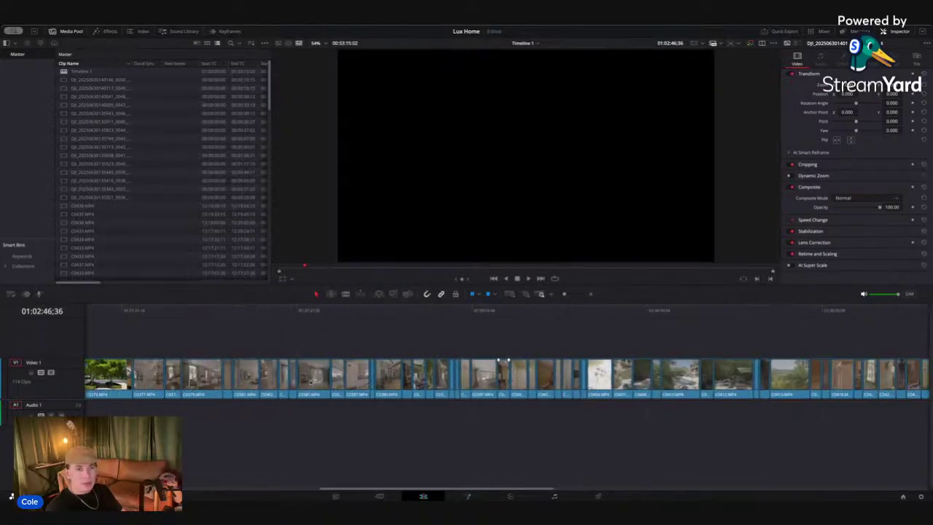
drag(223, 375, 215, 373)
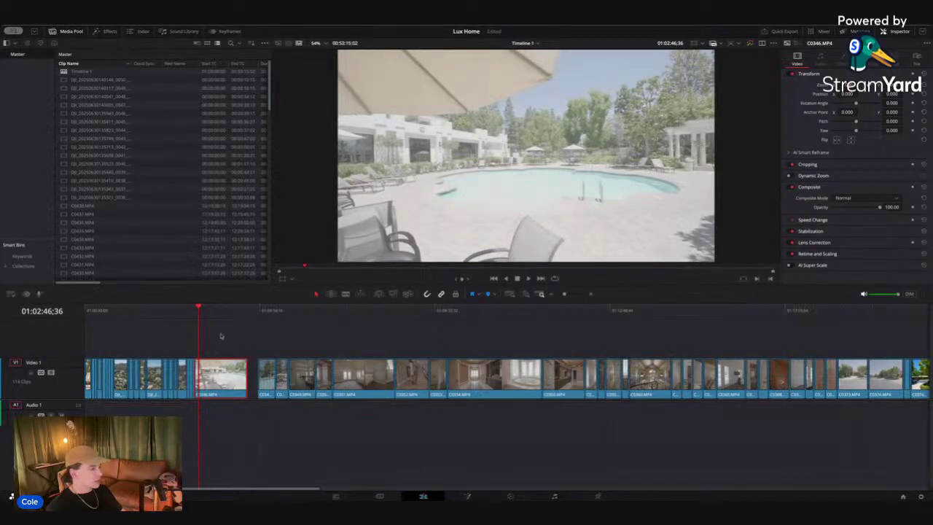
- Split community pool clip C0346 around its usable shots up to 01:03:09;24 and remove the unwanted opening footage
scroll(206, 329, up, 3)
drag(367, 315, 370, 313)
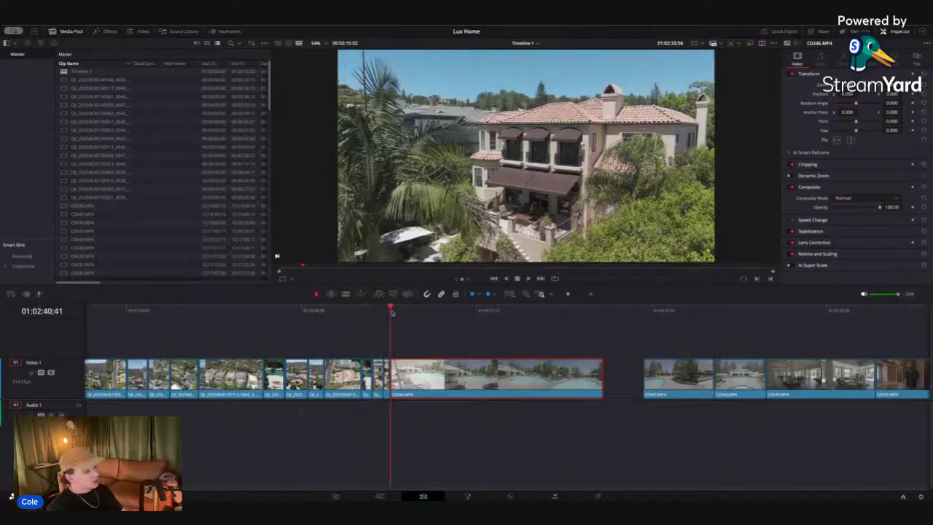
click(394, 313)
key(space)
drag(395, 311, 479, 309)
key(ctrl+b)
key(Delete)
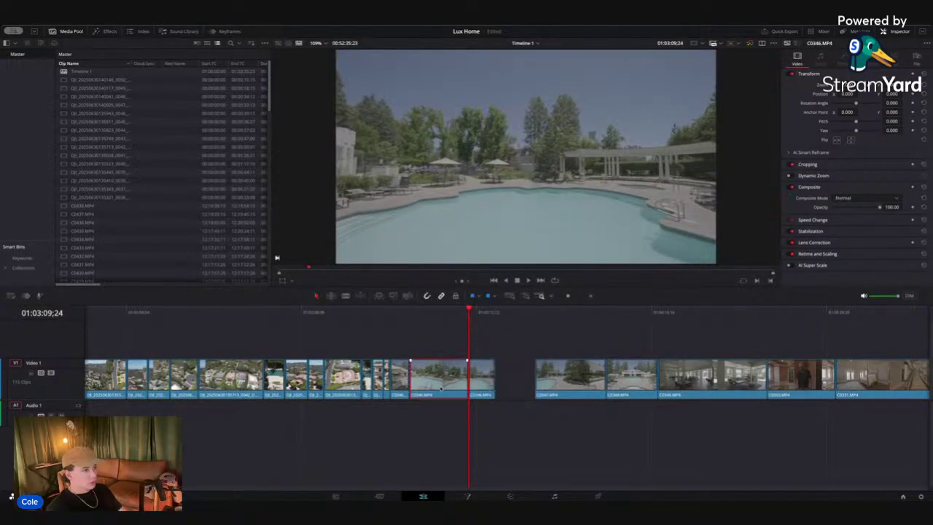
- Delete the section between the kept C0346 shots, close the gaps, shorten the second shot and move C0347 against it
key(BackSpace)
click(440, 384)
key(BackSpace)
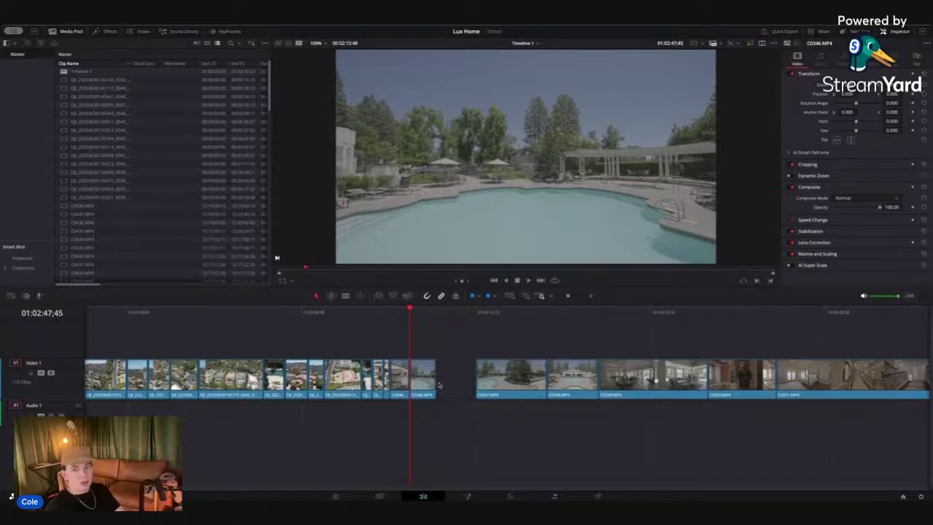
click(441, 380)
key(Delete)
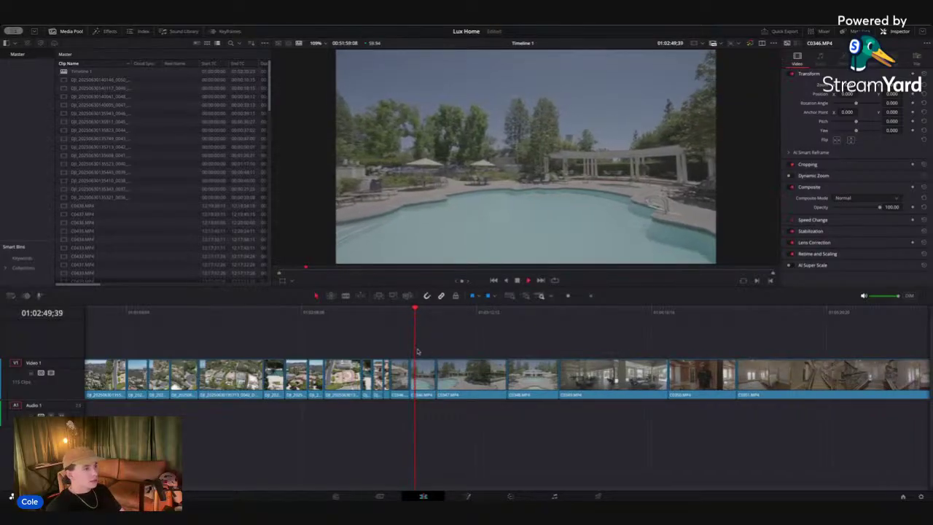
drag(471, 372, 453, 373)
- Split C0347 up to 01:03:11;56, delete its tail and the section before the last spa shot, and close the gap
drag(436, 312, 476, 310)
key(ctrl+b)
scroll(490, 329, right, 1)
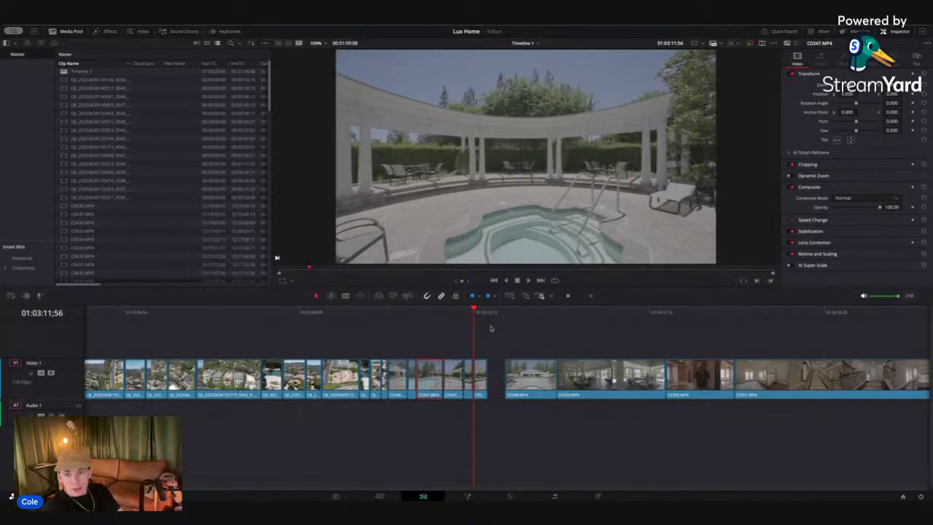
key(BackSpace)
click(451, 372)
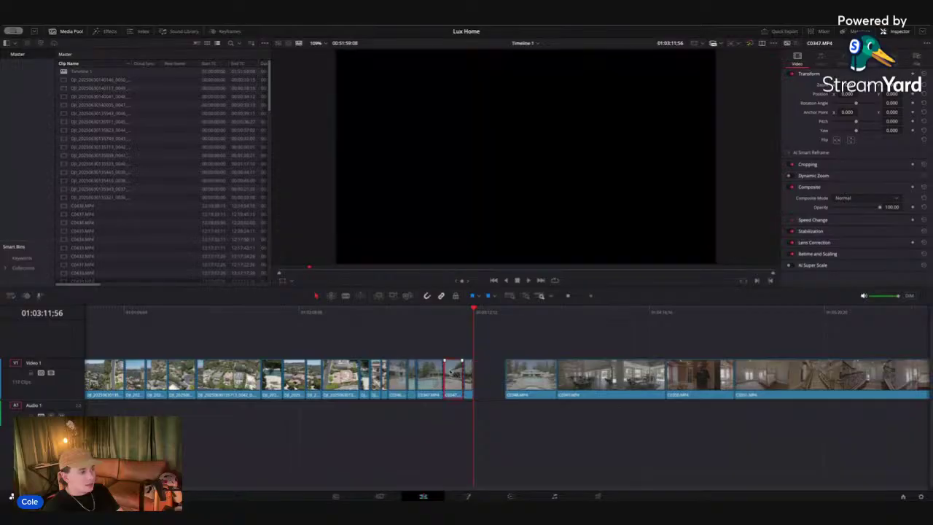
key(BackSpace)
click(452, 376)
key(BackSpace)
- Cut the remaining first part of C0347 and delete the unwanted pool footage, closing the gap
click(413, 376)
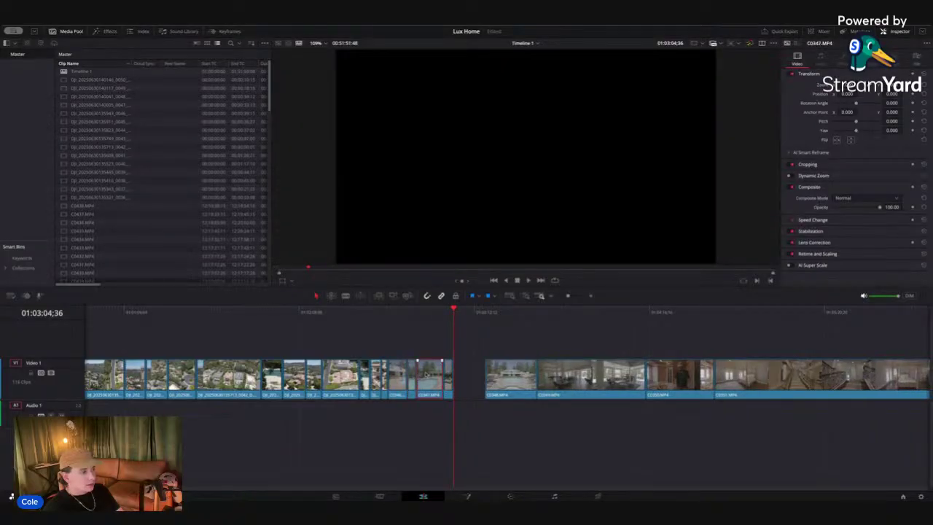
drag(422, 311, 429, 311)
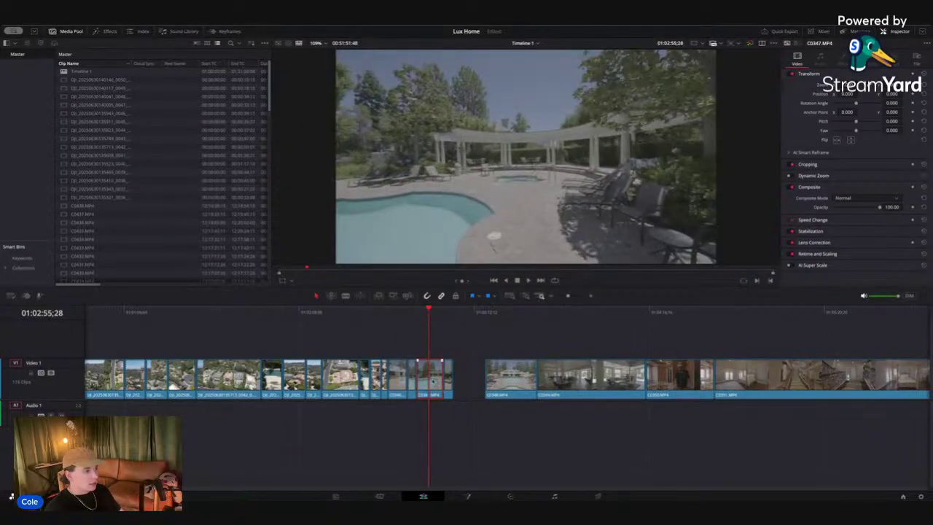
key(BackSpace)
key(BackSpace)
- Move pool clip C0348 against C0347 and trim it to a short shot directly before C0349
drag(483, 376, 450, 375)
drag(420, 309, 466, 310)
key(ctrl+b)
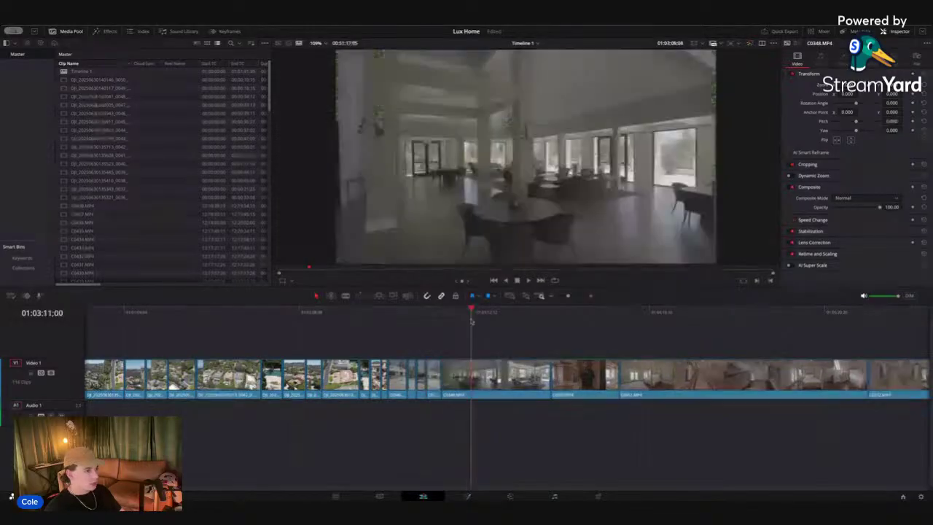
- Split interior clip C0349 around its usable shots up to 01:03:36;36, then delete its tail and the section between two shots
drag(472, 321, 542, 315)
key(super+b)
key(super+b)
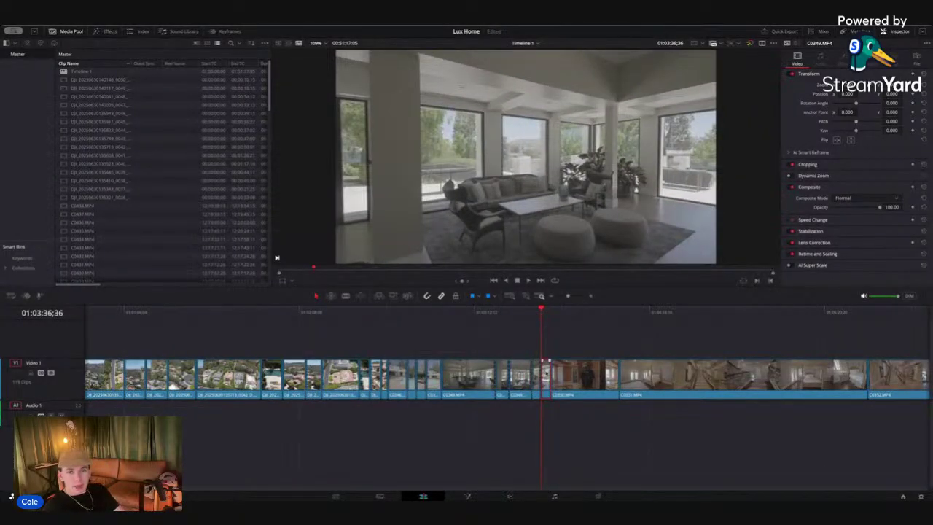
key(Delete)
click(520, 373)
key(Delete)
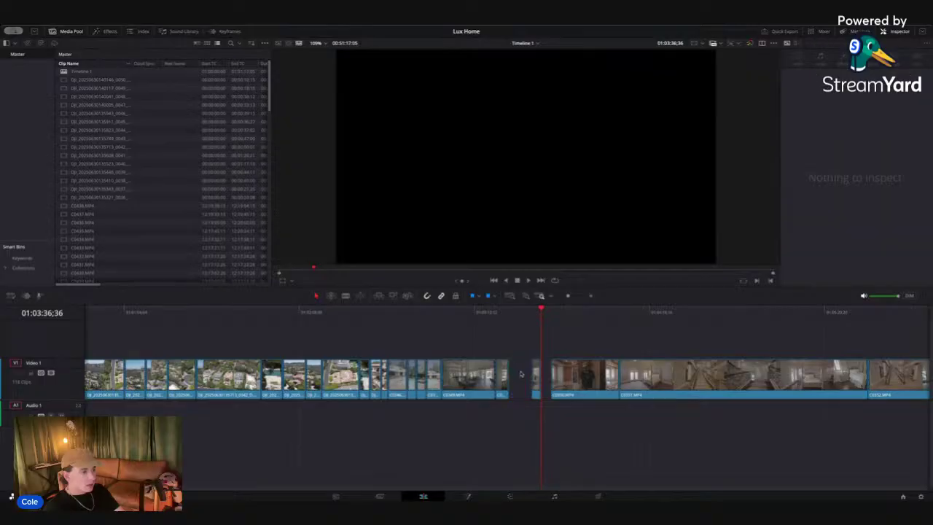
- Close the gap between the kept C0349 shots, delete the clip's opening section and close that gap, ending at 01:03:08;39
key(BackSpace)
click(469, 372)
key(BackSpace)
click(466, 372)
key(BackSpace)
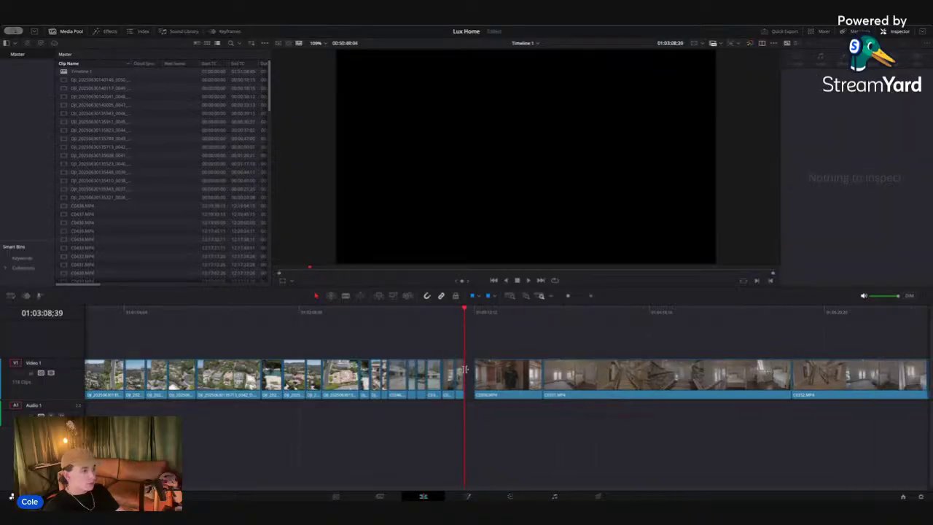
- Review interior clip C0350 and move it to the end of the timeline, behind all other footage
drag(504, 386, 494, 387)
drag(466, 314, 492, 312)
scroll(502, 388, right, 5)
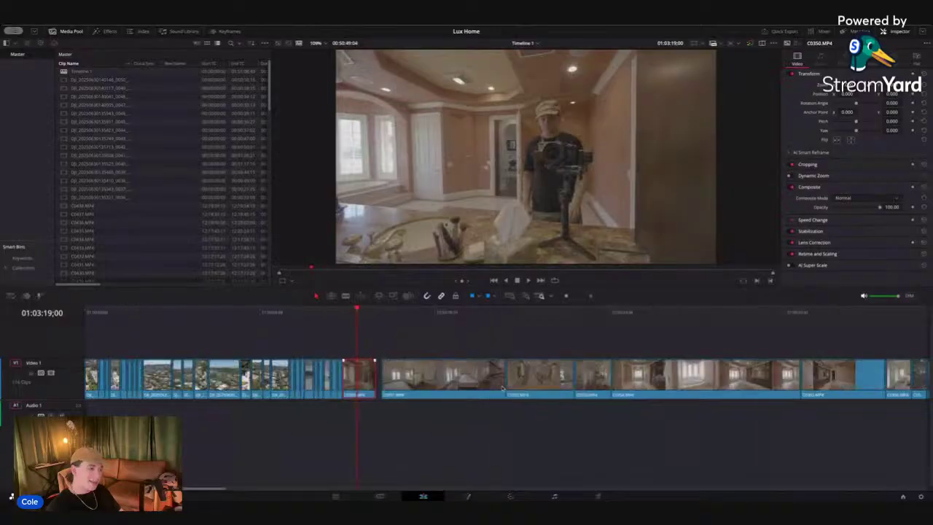
drag(221, 389, 549, 378)
scroll(550, 378, left, 20)
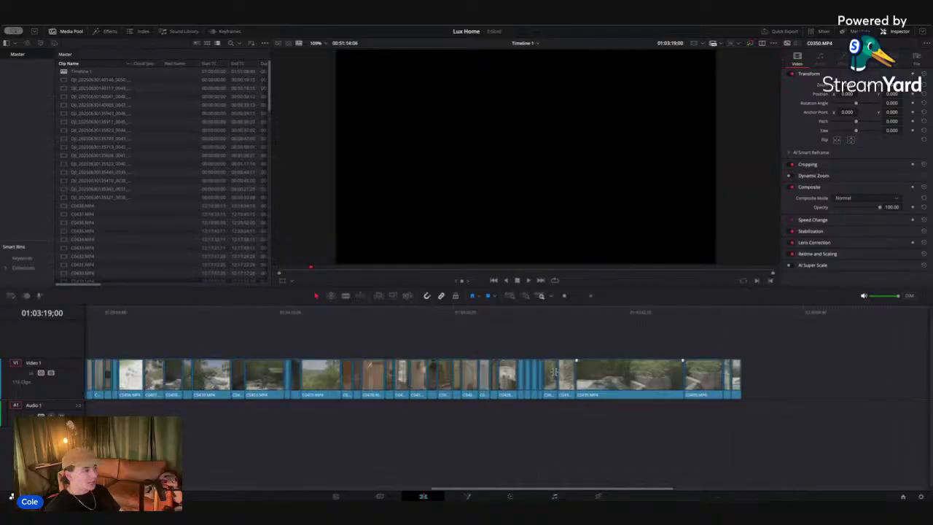
- Move bedroom clip C0351 directly against the last kept C0349 shot at 01:03:08;39 and check its opening
drag(272, 367, 252, 368)
click(211, 312)
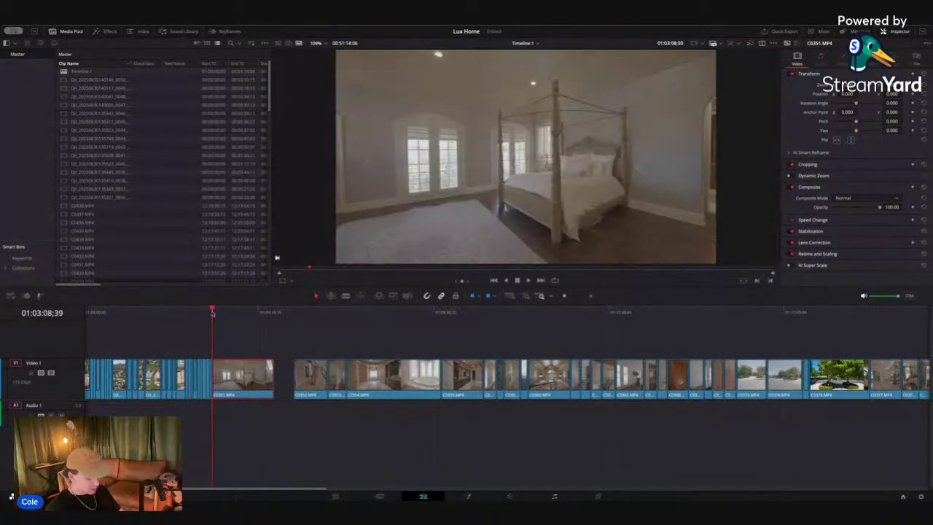
key(super+equal)
key(super+equal)
key(super+equal)
scroll(330, 372, right, 2)
scroll(330, 372, right, 2)
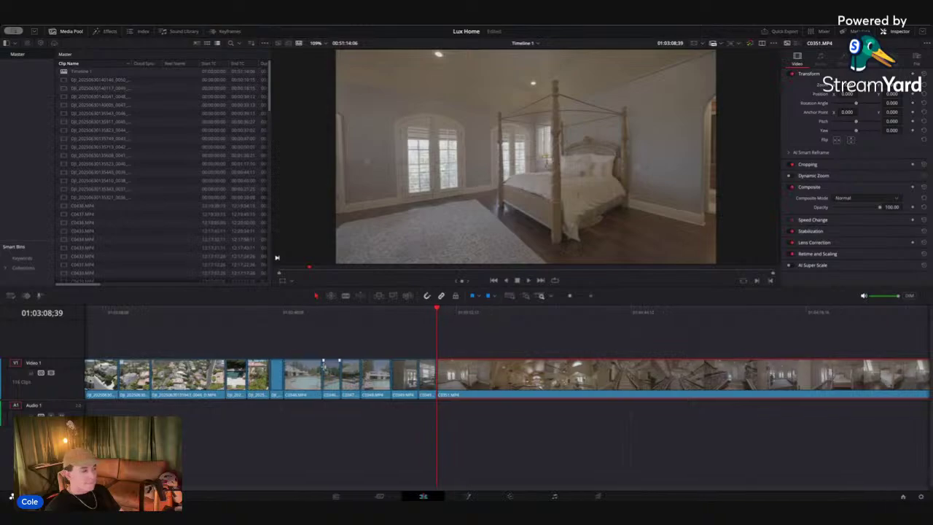
drag(453, 312, 454, 312)
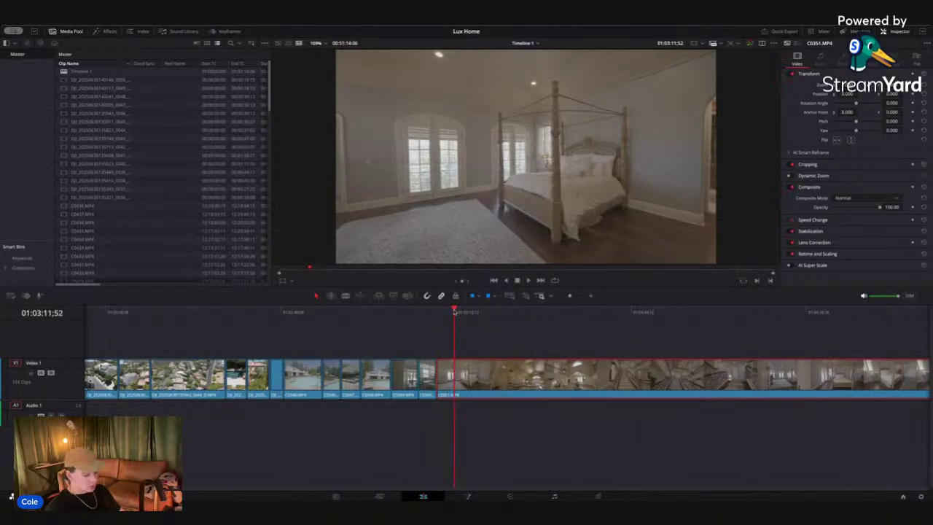
- Skim through clip C0351, delete the whole clip and close the gap before C0352
key(super+minus)
key(super+minus)
scroll(454, 312, right, 5)
drag(357, 312, 394, 320)
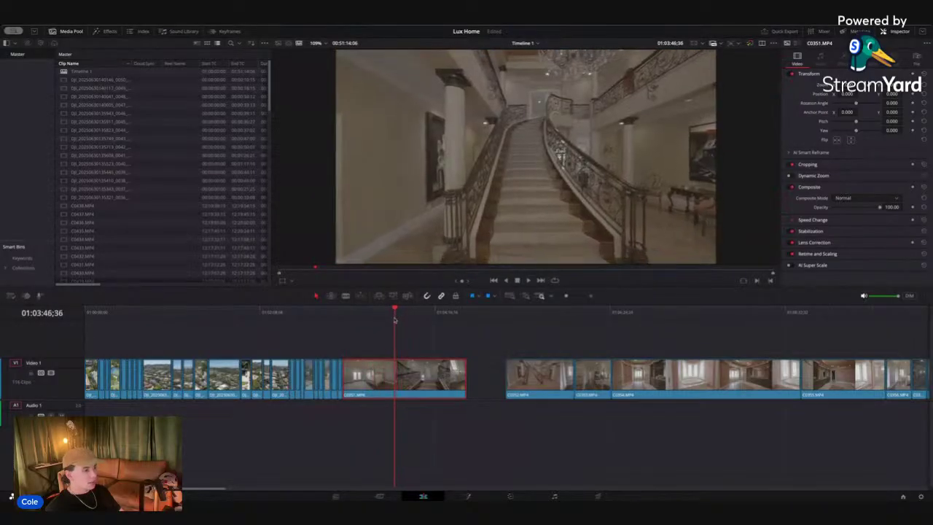
key(BackSpace)
click(456, 364)
key(BackSpace)
- Split C0352 around its usable bedroom footage up to 01:03:54;36, delete its tail and opening section, and close the opening gap
drag(341, 316, 405, 307)
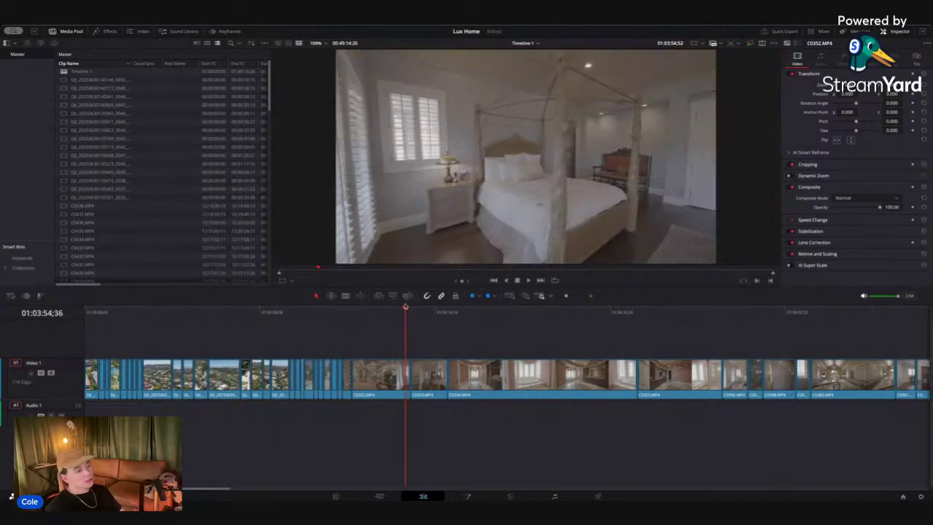
key(BackSpace)
click(347, 375)
key(BackSpace)
click(347, 375)
key(BackSpace)
- Move C0353 against C0352, drop its opening section, trim it to a short shot ending at 01:03:55;08 and close the gap
drag(413, 376, 408, 378)
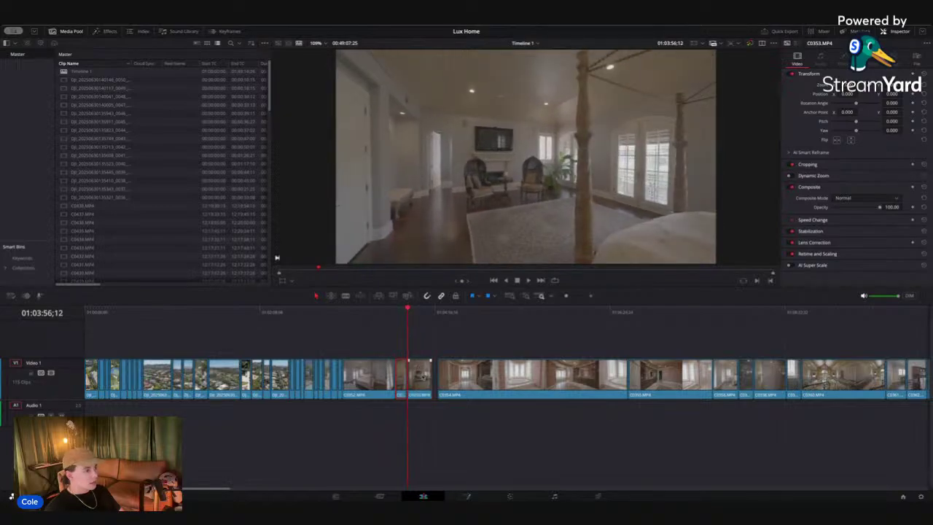
drag(413, 375, 405, 376)
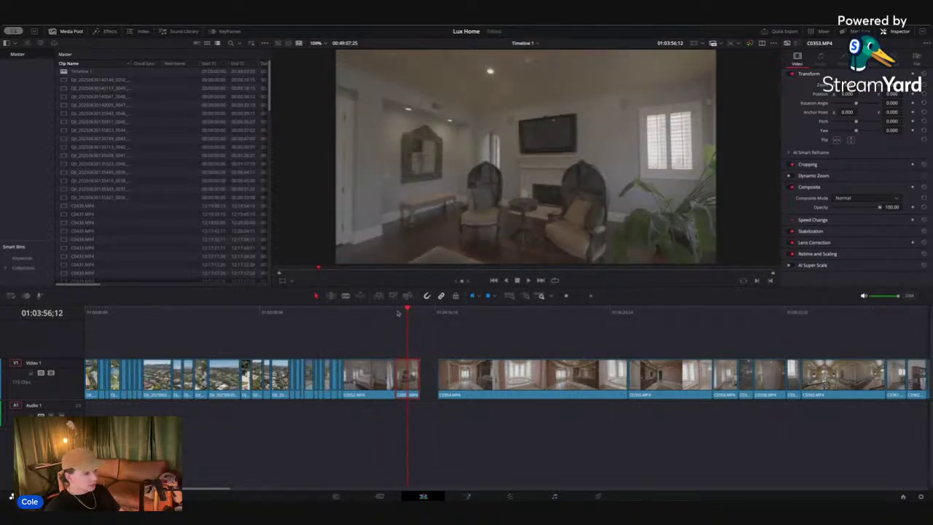
click(396, 313)
key(space)
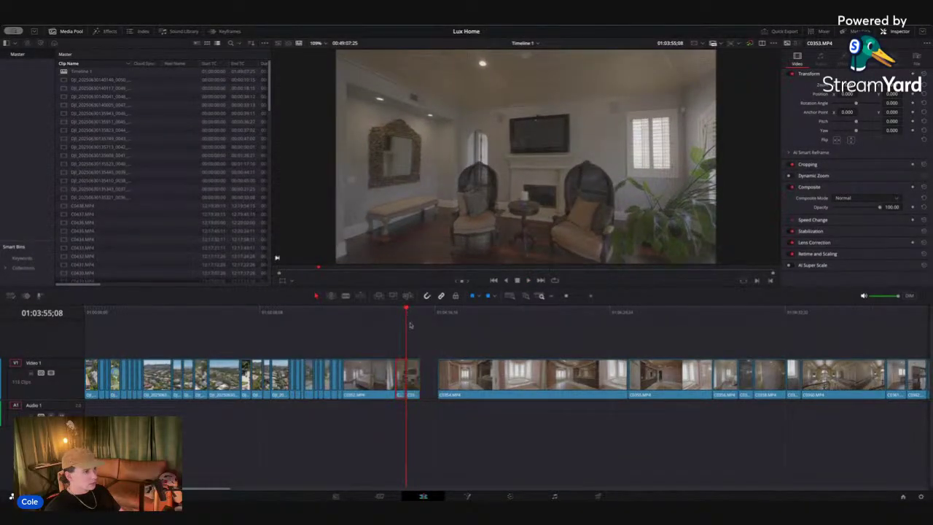
key(BackSpace)
click(422, 369)
key(BackSpace)
- Split C0354 around the bathtub shot from 01:04:59;12 to 01:05:10;12, delete the section before it and close the gap
drag(413, 313, 438, 308)
drag(443, 309, 499, 309)
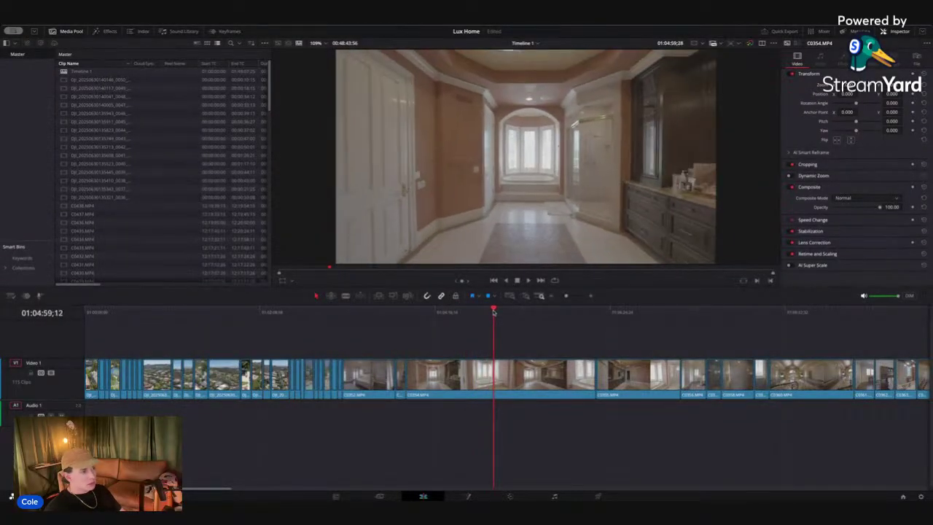
key(ctrl+b)
drag(513, 309, 509, 312)
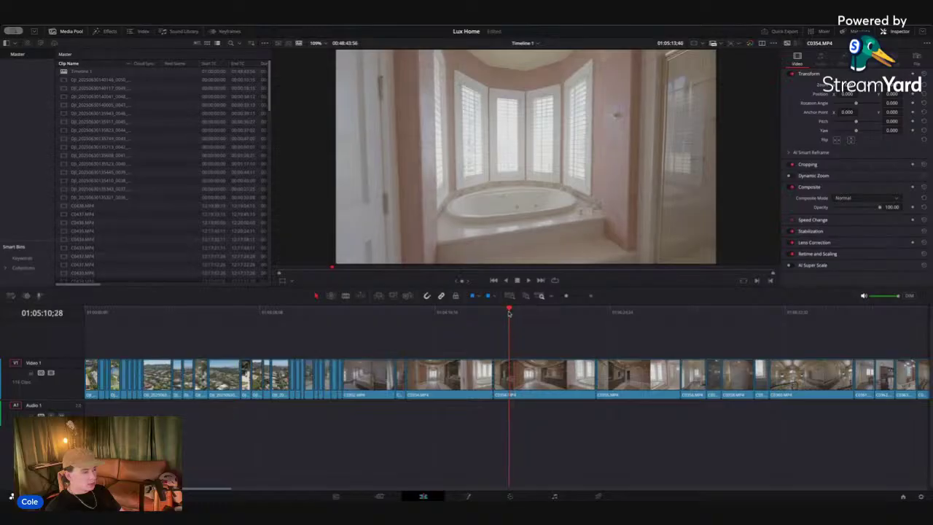
click(467, 391)
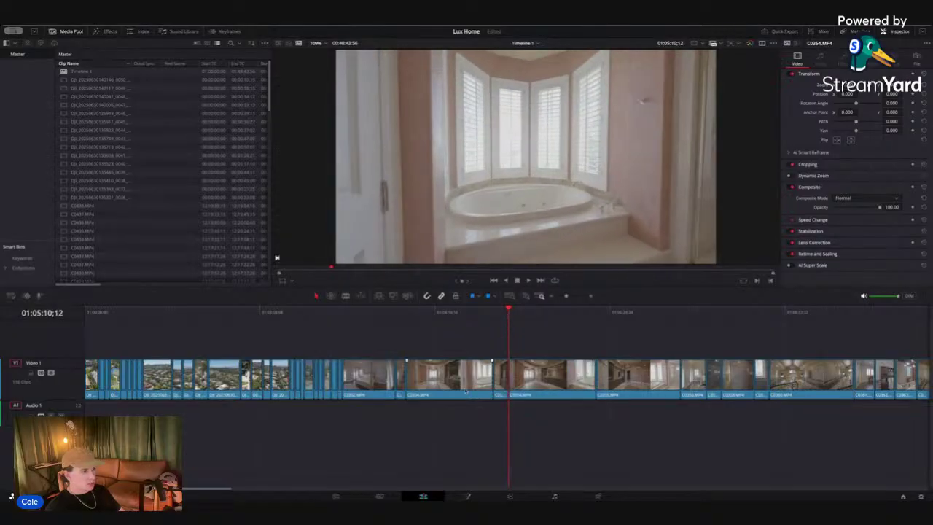
key(BackSpace)
click(452, 380)
key(BackSpace)
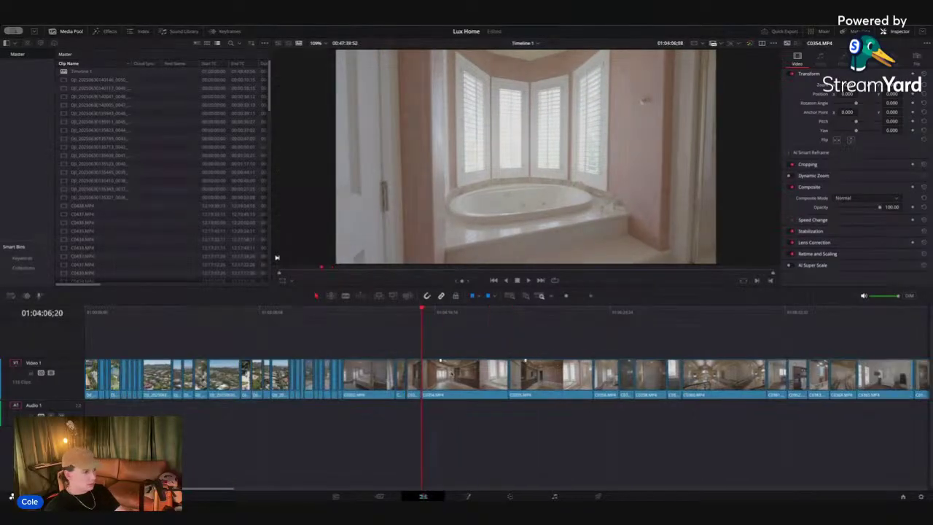
- Isolate a second bathtub shot in C0354 ending at 01:05:05;24, deleting the clip's tail and the section before the shot
drag(430, 310, 503, 308)
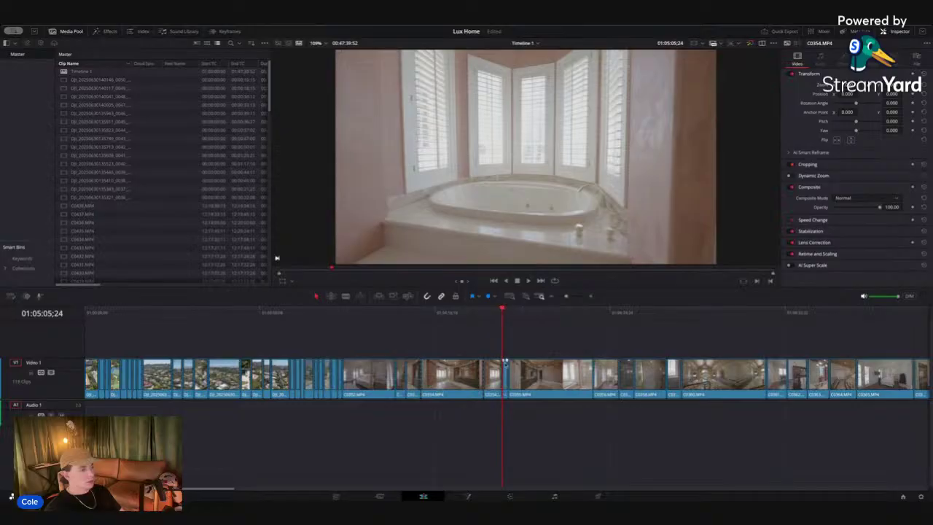
key(BackSpace)
click(461, 380)
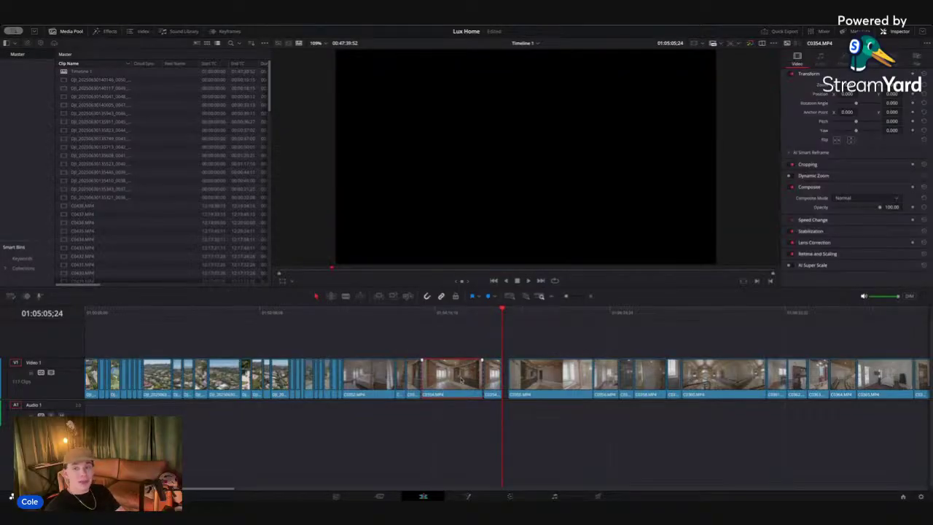
key(Delete)
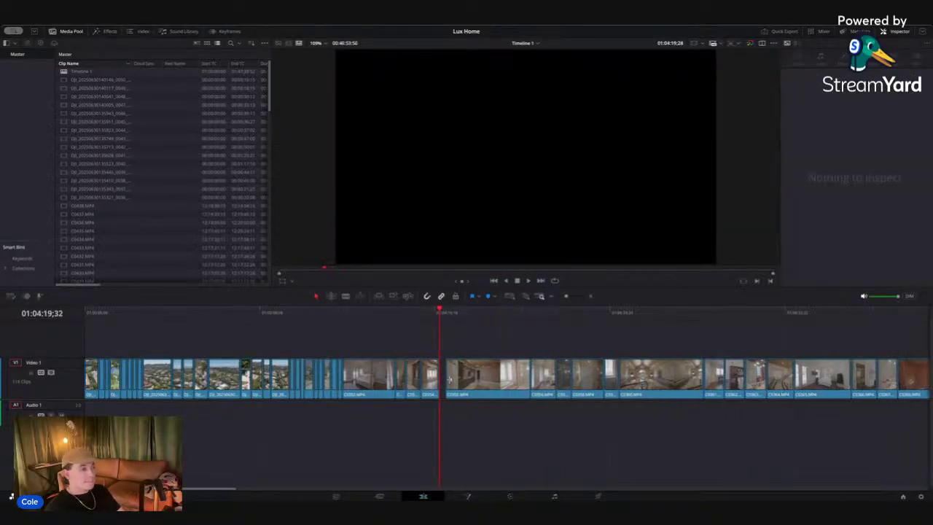
- Move bathroom clip C0355 against C0354 and split it around its usable shots up to 01:05:17;08
click(446, 365)
drag(441, 309, 483, 312)
key(ctrl+b)
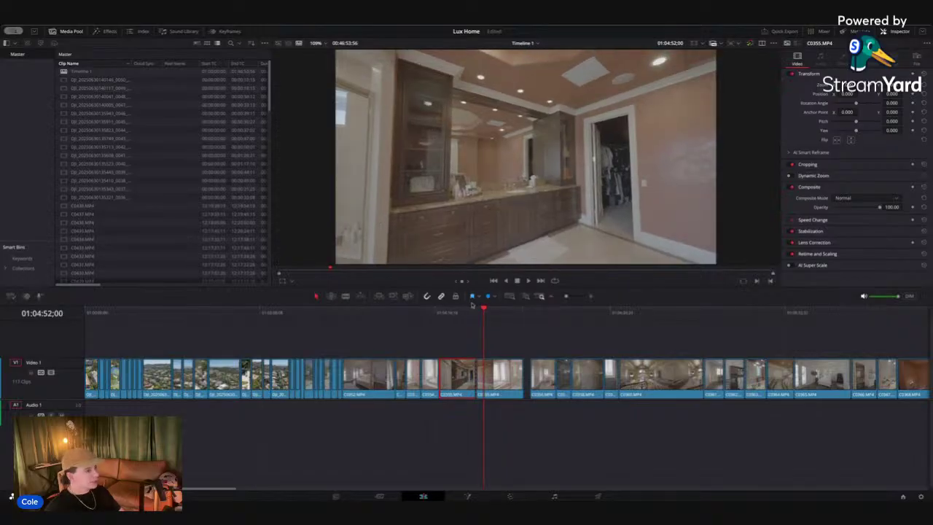
key(space)
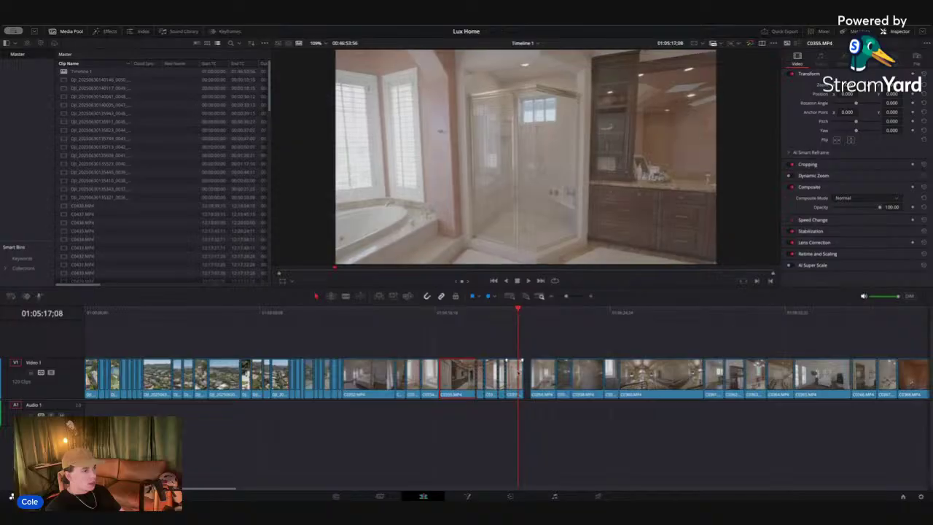
- Delete the tail of C0355 and the unwanted section between its two usable shots
click(514, 375)
key(BackSpace)
click(493, 373)
key(BackSpace)
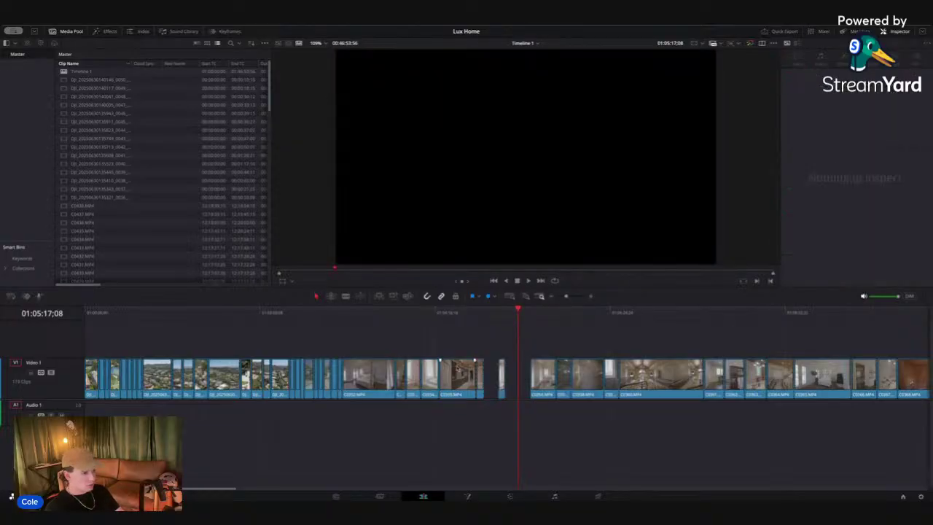
- Delete the opening section of C0355 and close the gaps around its kept shots up to C0356
click(457, 373)
key(BackSpace)
click(452, 371)
key(BackSpace)
click(453, 373)
key(BackSpace)
click(471, 375)
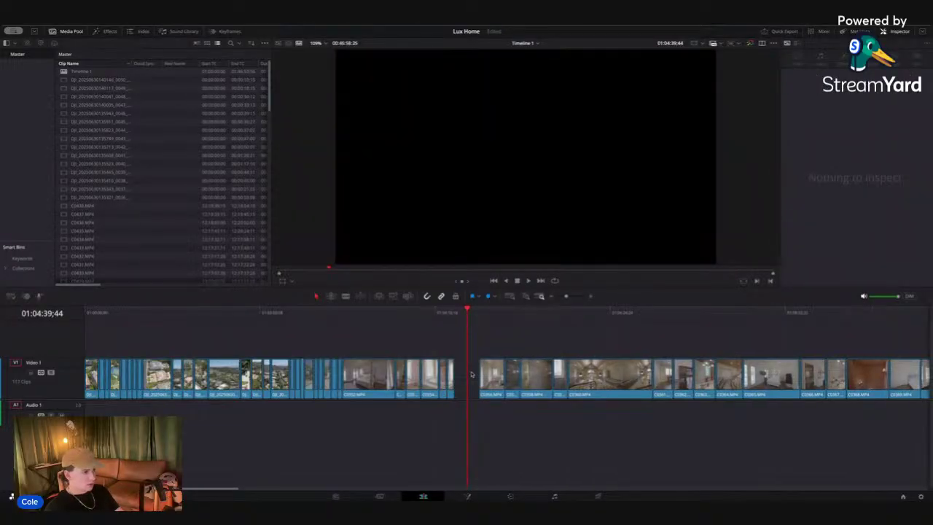
key(BackSpace)
- Play bedroom clip C0356, cut off everything after 01:04:38;21 and close the gap before C0357
mouse_move(460, 314)
mouse_down()
mouse_move(472, 312)
mouse_move(463, 316)
mouse_up()
key(space)
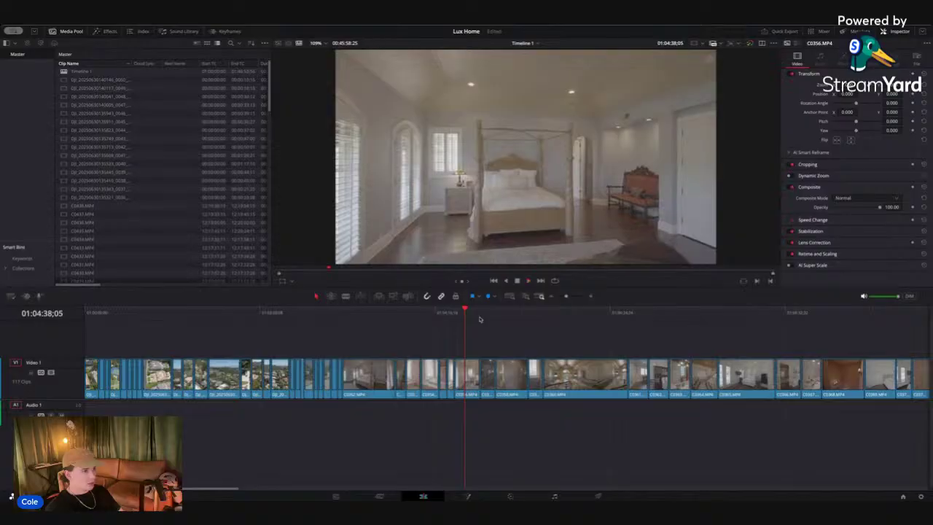
key(BackSpace)
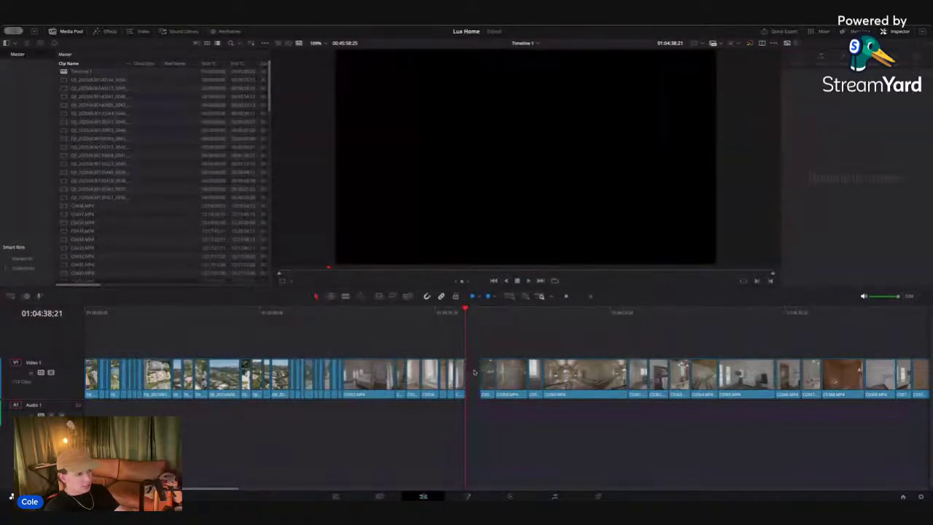
click(474, 373)
key(BackSpace)
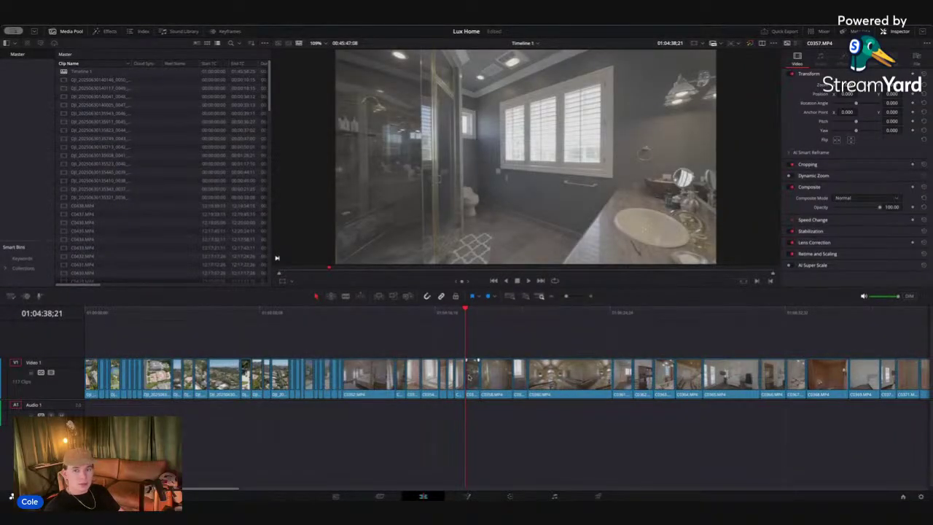
- Trim bathroom clip C0357 to a short shot and move C0358 against its end at 01:04:41;42
key(space)
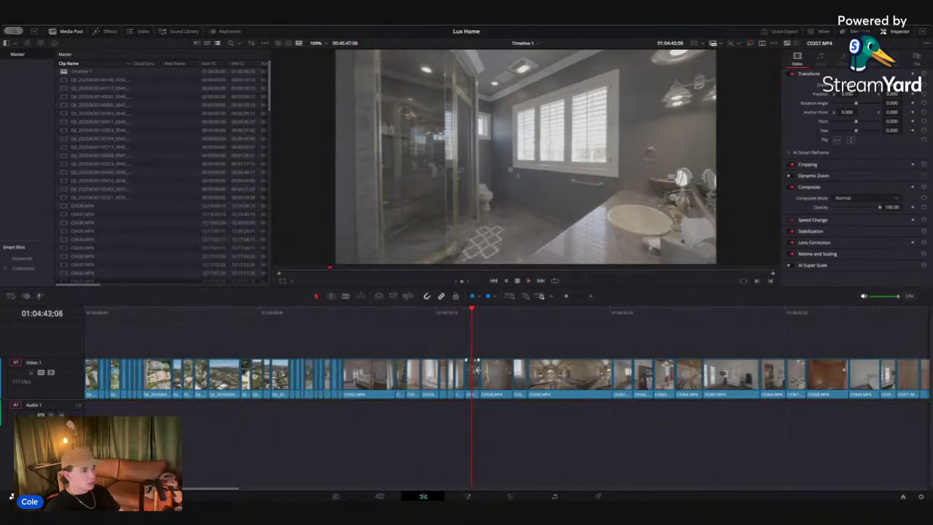
drag(466, 363, 472, 362)
click(467, 312)
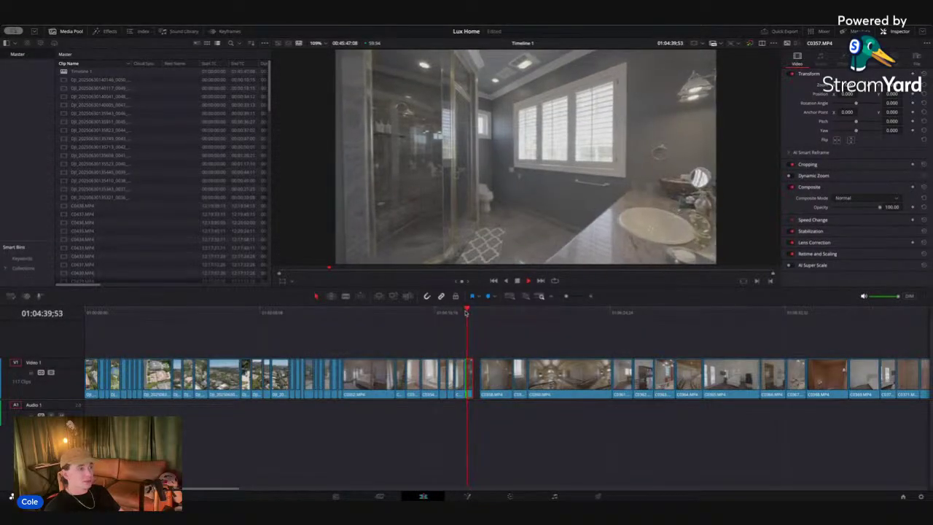
drag(491, 381, 474, 385)
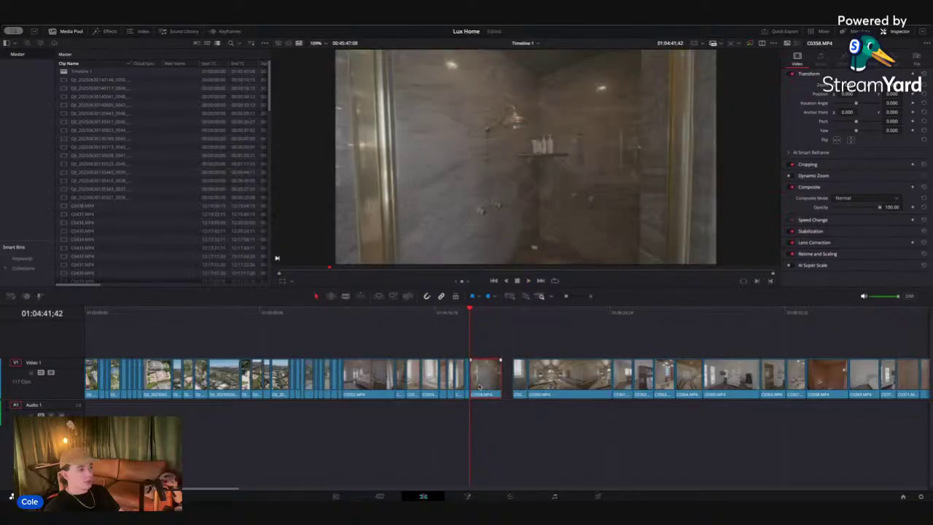
- Split shower clip C0358 around a short shot ending at 01:05:01;32, delete its tail and opening section, and close both gaps
key(ctrl+=)
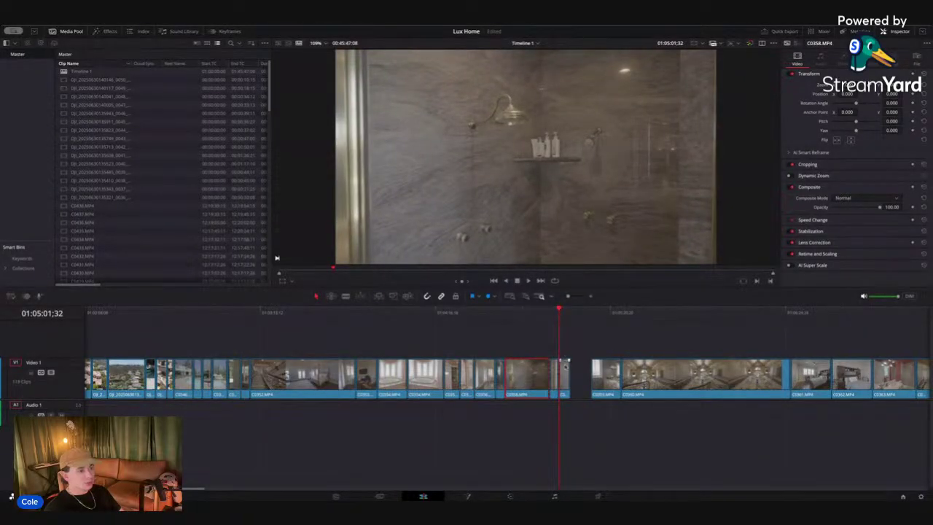
key(BackSpace)
click(523, 373)
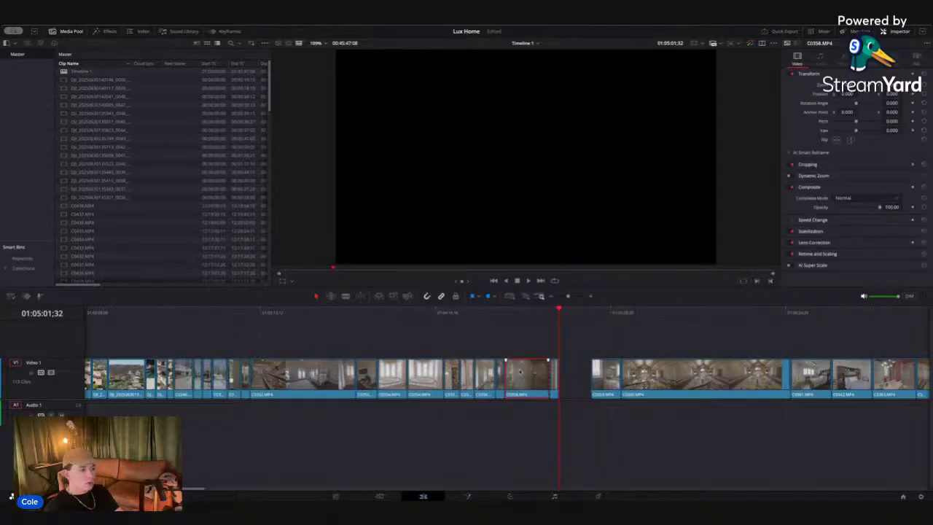
key(BackSpace)
click(522, 373)
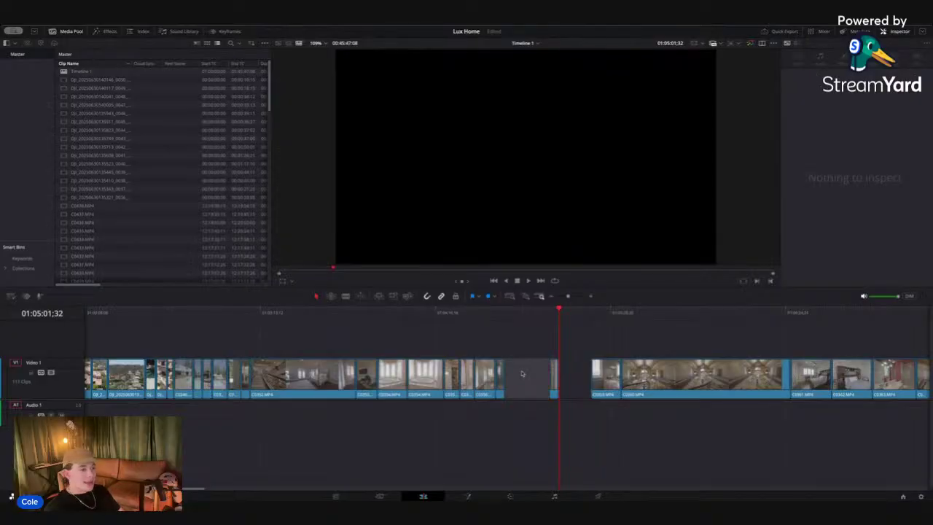
key(BackSpace)
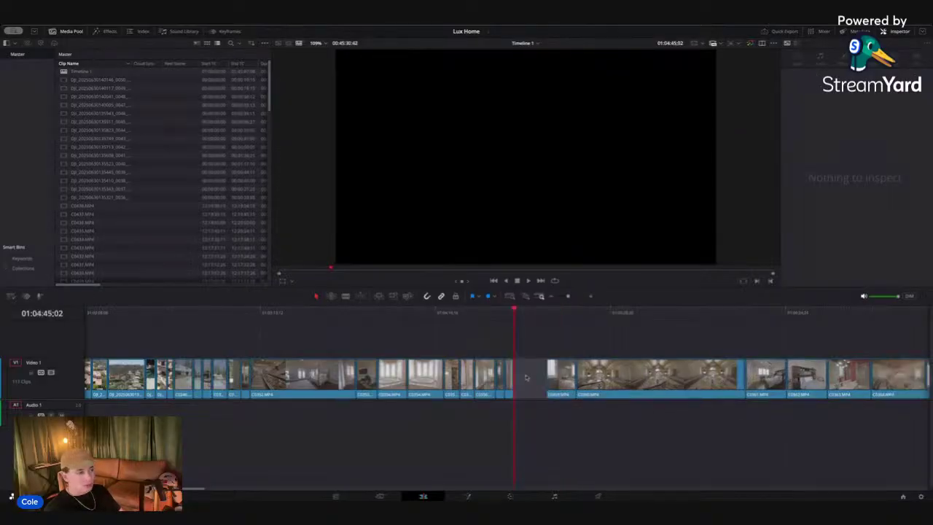
click(528, 377)
key(BackSpace)
- Split vanity clip C0359 around its usable shot up to 01:04:53;44, delete its opening section and close the gap
key(space)
drag(505, 310, 524, 310)
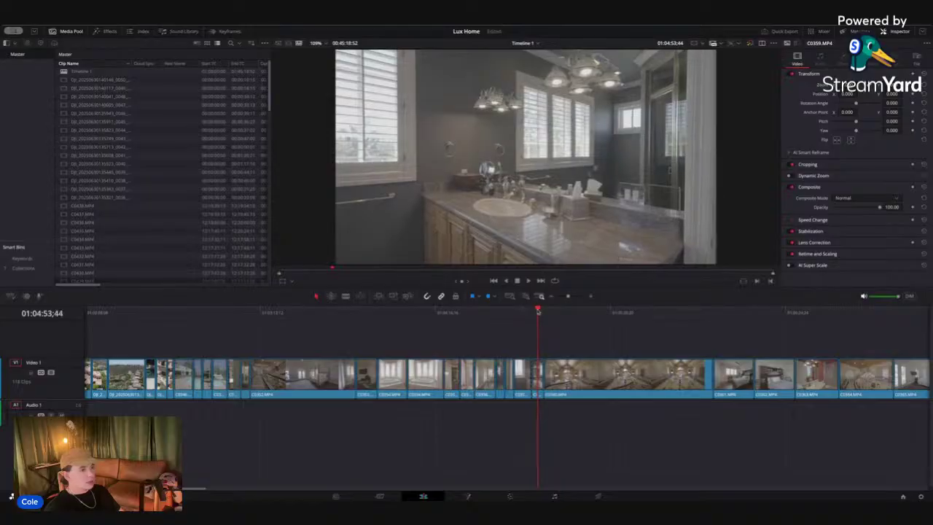
key(BackSpace)
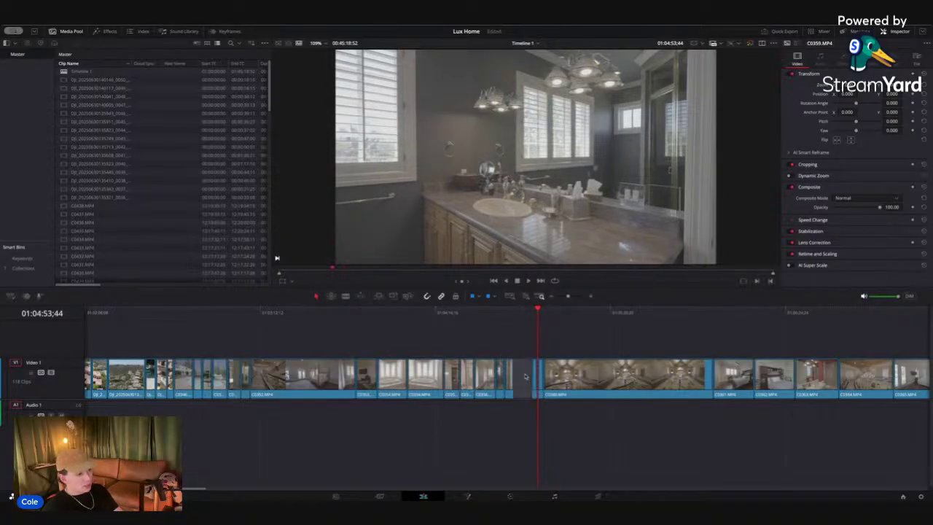
click(527, 377)
key(BackSpace)
- Scrub through chandelier clip C0360 and split it into sections, with the last cuts at 01:05:37;48 and 01:05:48;44
drag(526, 318, 572, 312)
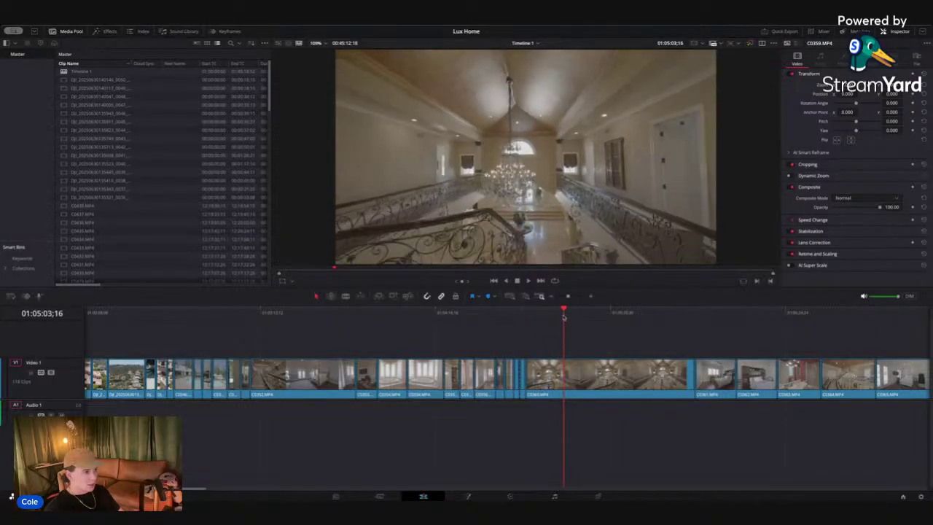
click(570, 313)
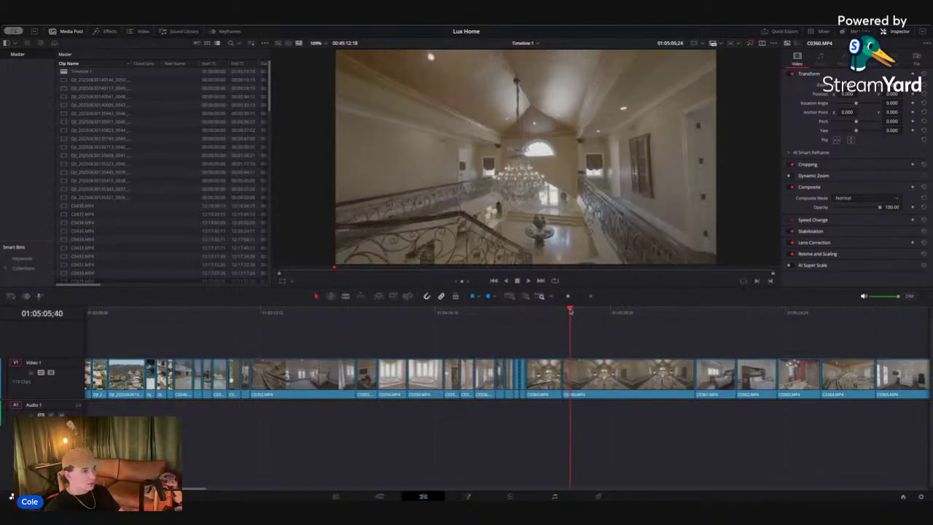
drag(576, 312, 655, 311)
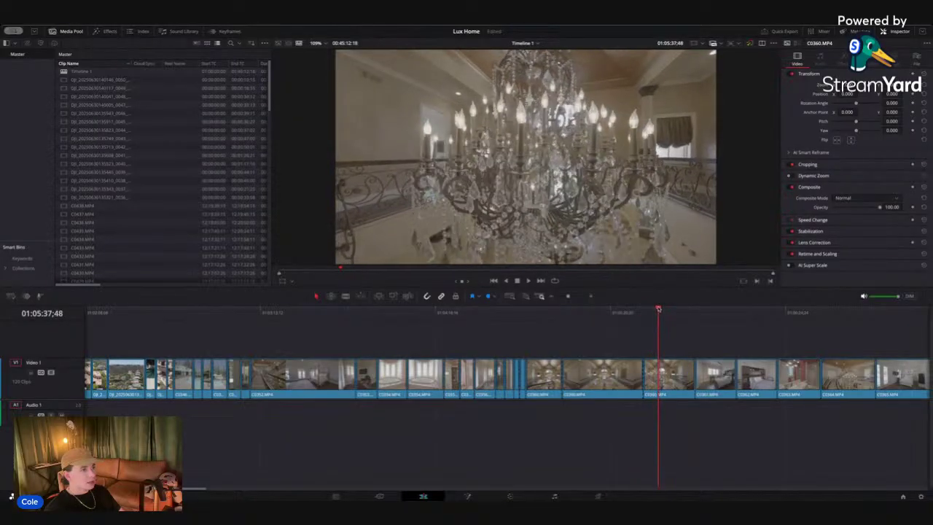
key(ctrl+b)
drag(662, 311, 689, 309)
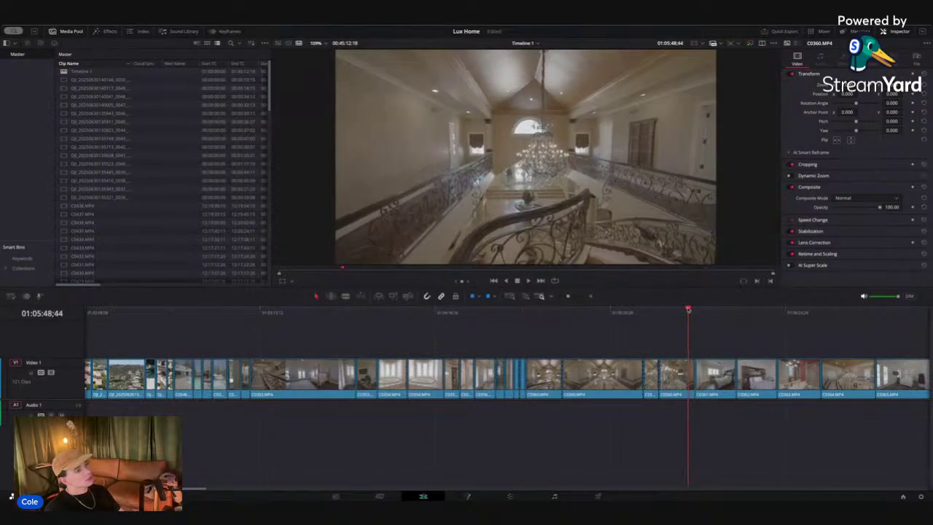
key(super+b)
- Delete the long middle section of C0360 and its tail after the last cut, and close the gap left in the middle
scroll(689, 310, left, 3)
key(BackSpace)
drag(656, 321, 689, 327)
click(652, 383)
key(BackSpace)
click(656, 382)
key(BackSpace)
- Play the opening section of C0360, delete it and close the gap after C0359
drag(631, 328, 607, 323)
key(space)
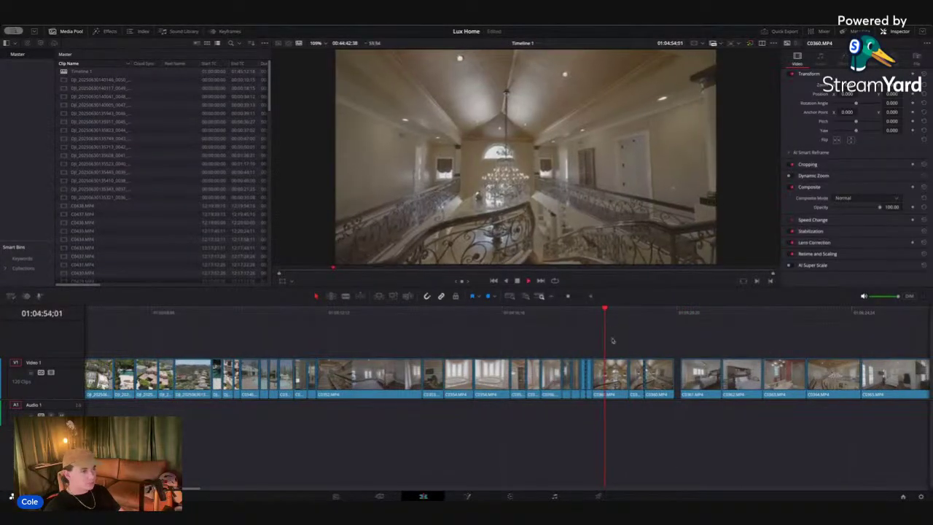
key(BackSpace)
key(space)
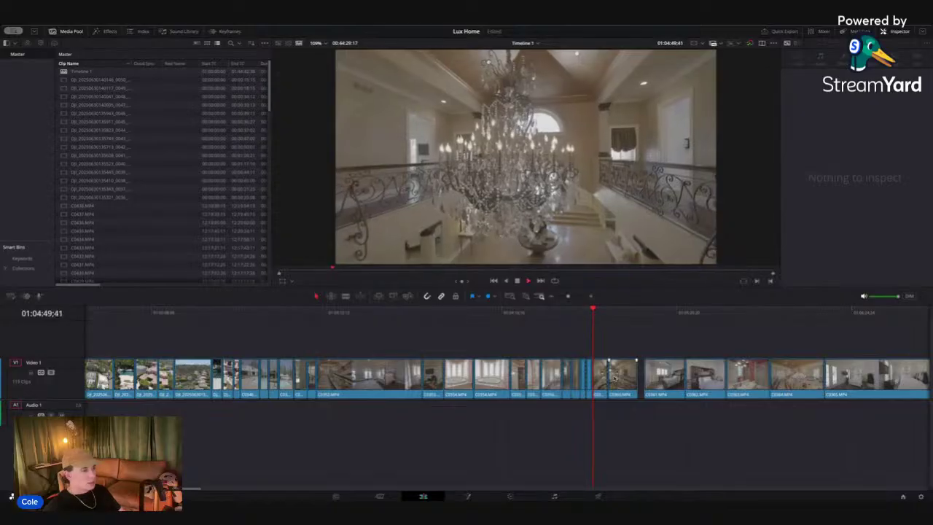
- Delete the short first piece of C0360, move its remaining shot against C0359 and close the gap before C0361
click(607, 373)
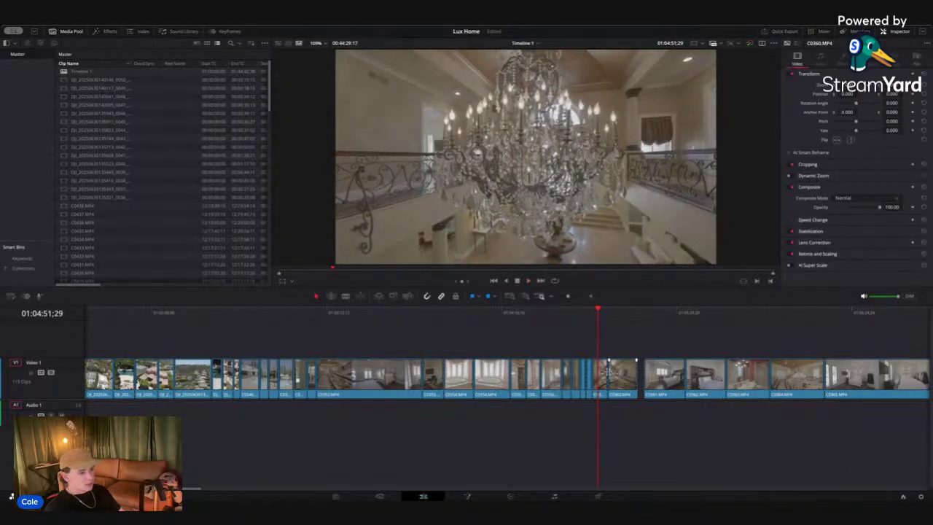
key(BackSpace)
drag(616, 378, 601, 380)
click(633, 375)
key(BackSpace)
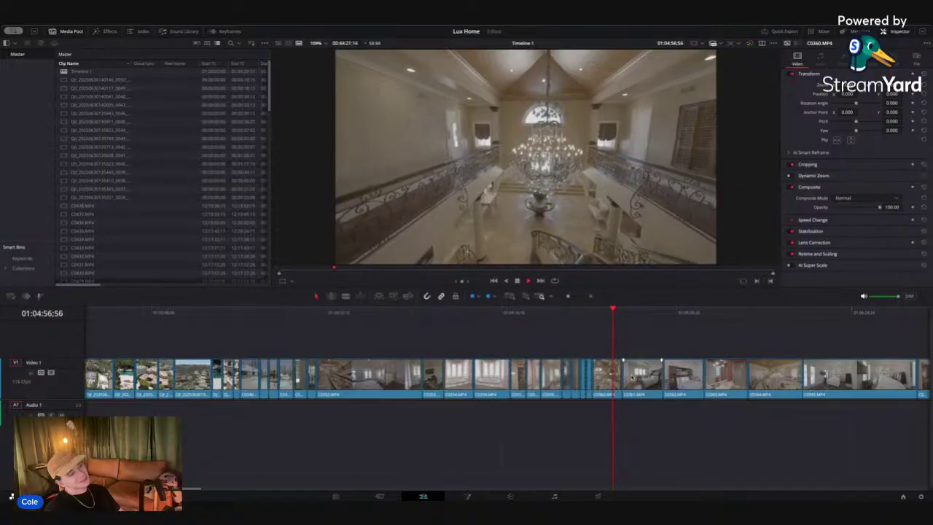
- Review the start of the kept C0360 shot, and split bedroom clip C0361 while scrubbing to 01:05:08;44
click(592, 315)
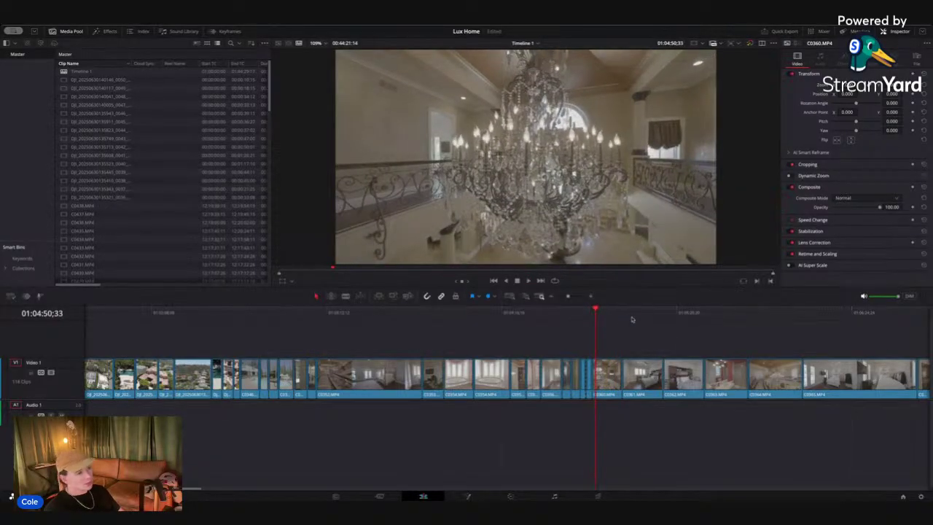
click(622, 313)
drag(628, 316, 645, 311)
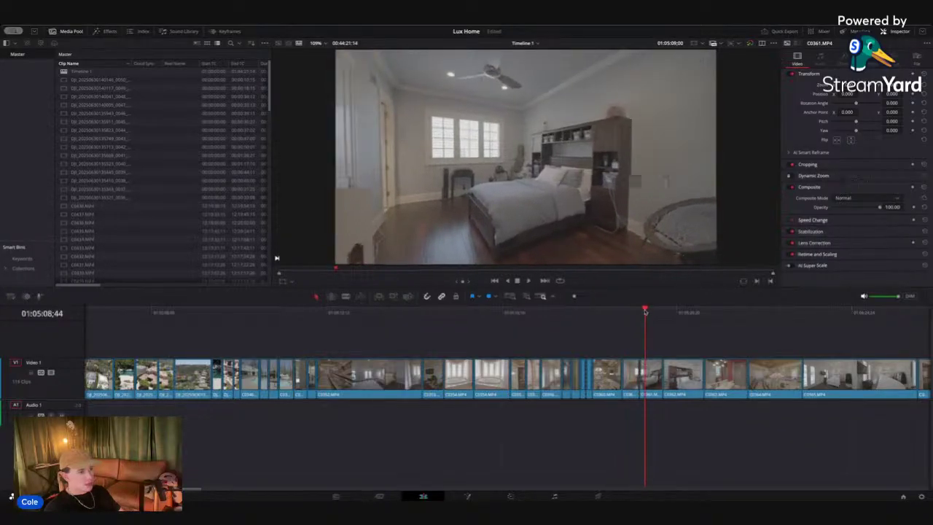